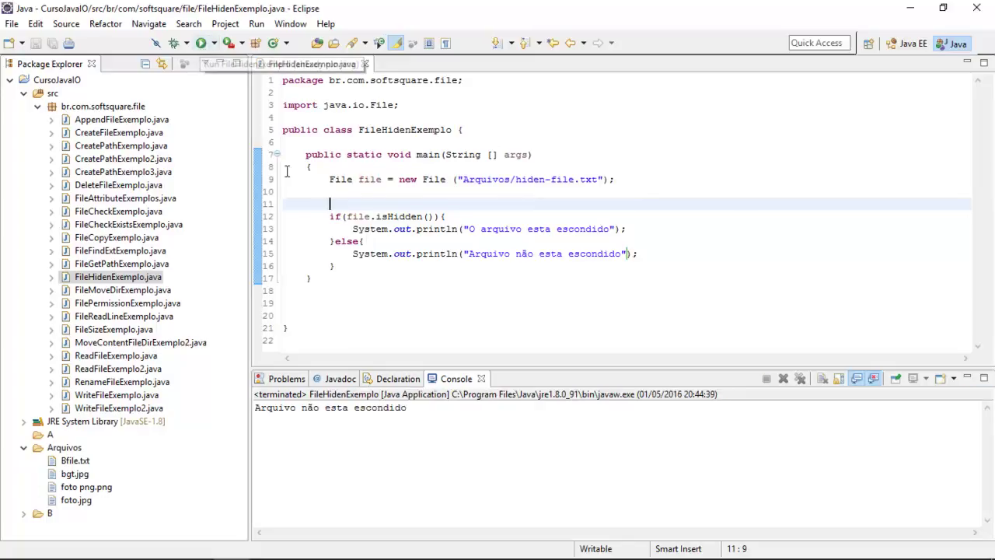
# - Copy the file name hiden-file.txt from the File constructor path in FileHidenExemplo.java
pyautogui.click(410, 290)
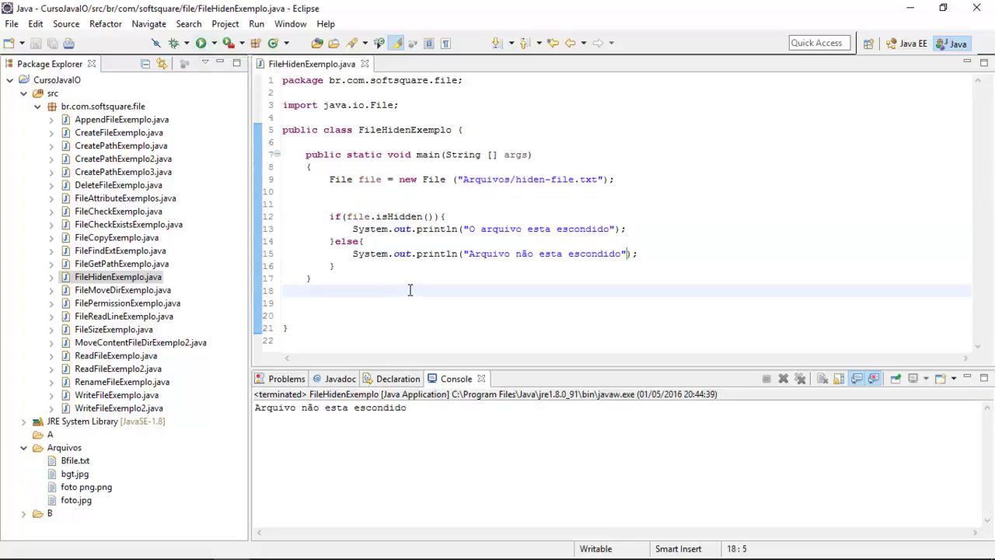
pyautogui.moveTo(598, 180); pyautogui.dragTo(517, 180)
pyautogui.rightClick(520, 179)
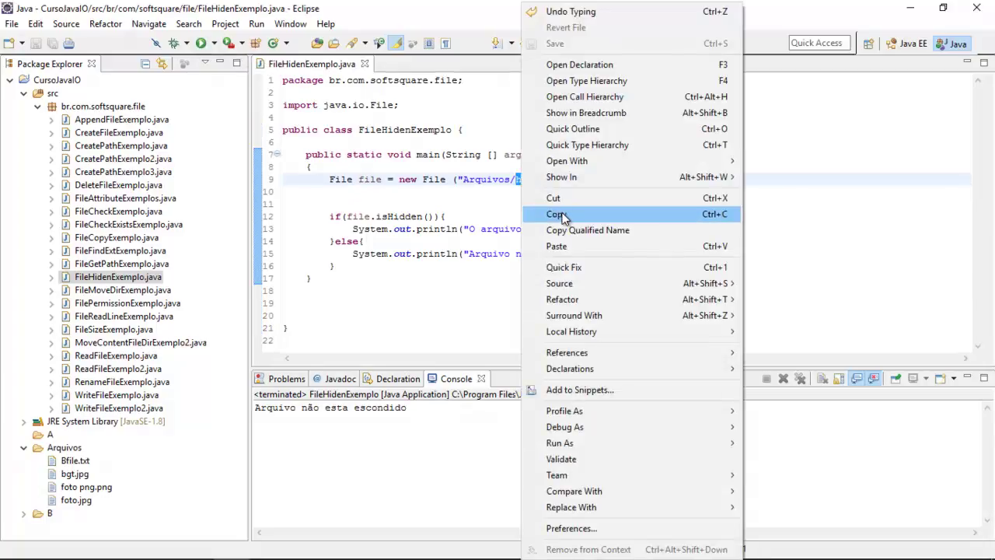
pyautogui.click(566, 214)
# - Create a new untitled text file from the Arquivos folder and enter the text dfgfdgdfg
pyautogui.click(54, 449)
pyautogui.rightClick(51, 448)
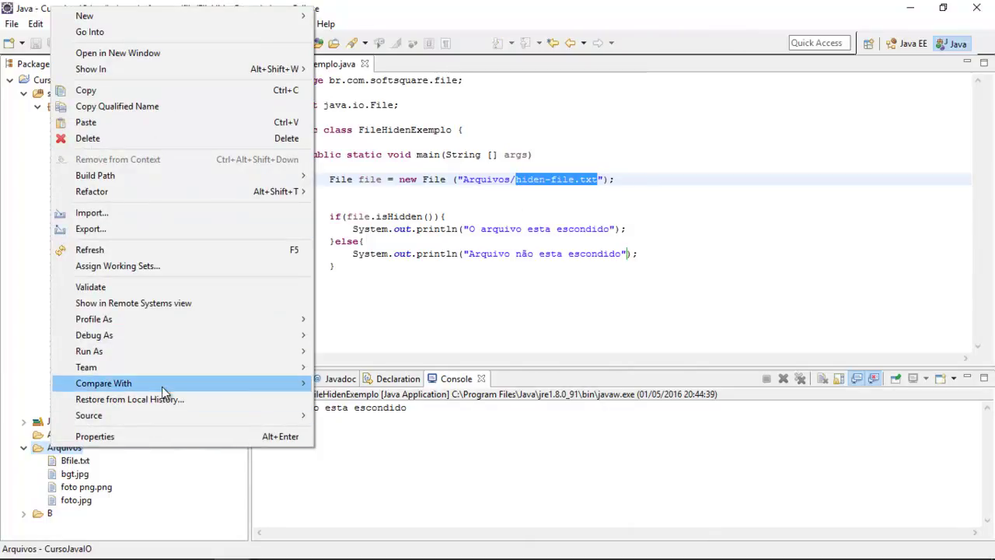
pyautogui.moveTo(162, 386)
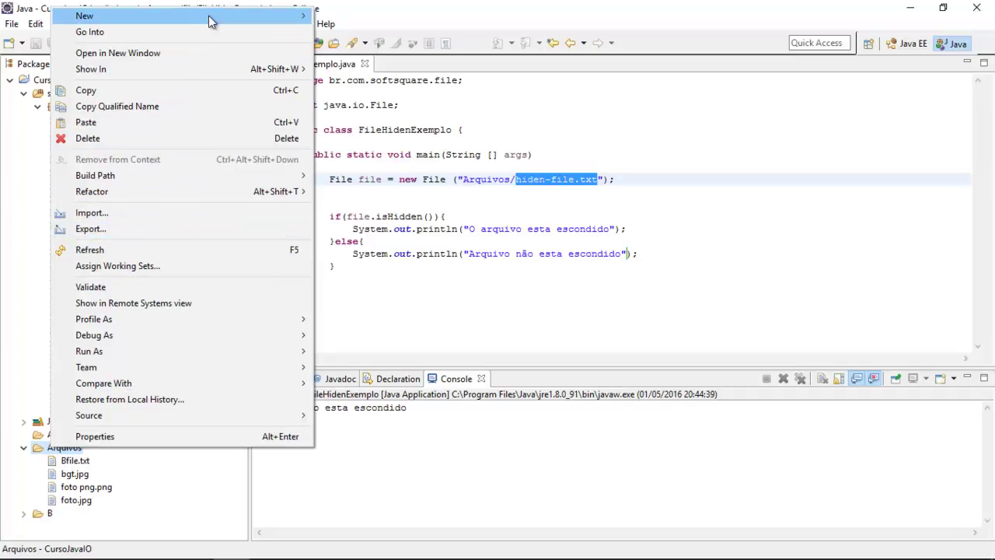
pyautogui.moveTo(212, 20)
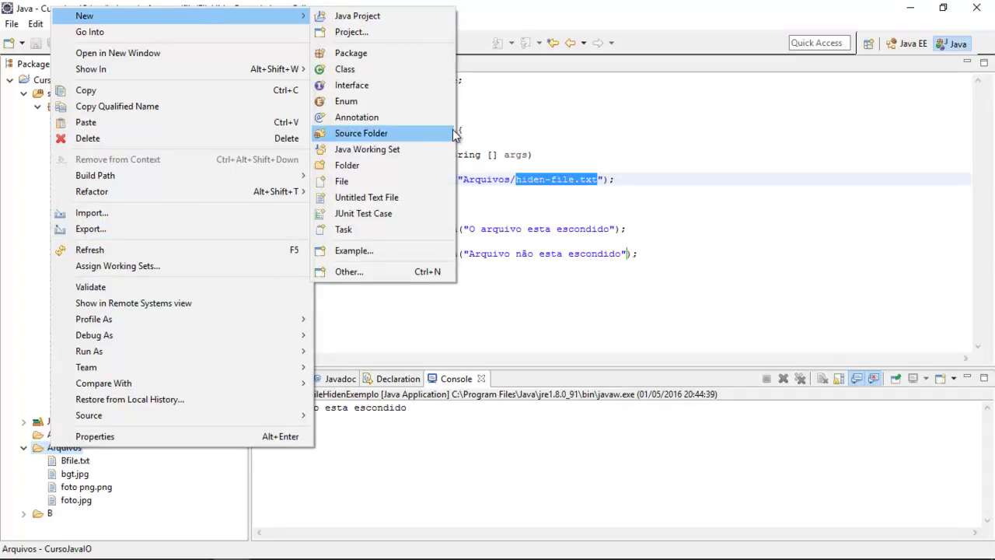
pyautogui.click(428, 197)
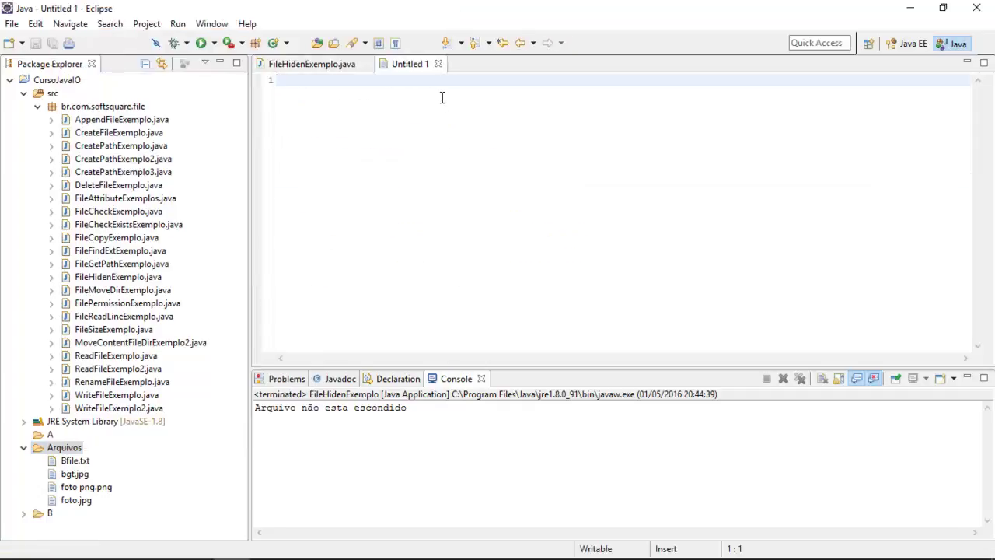
pyautogui.write('dfgfdgdfg')
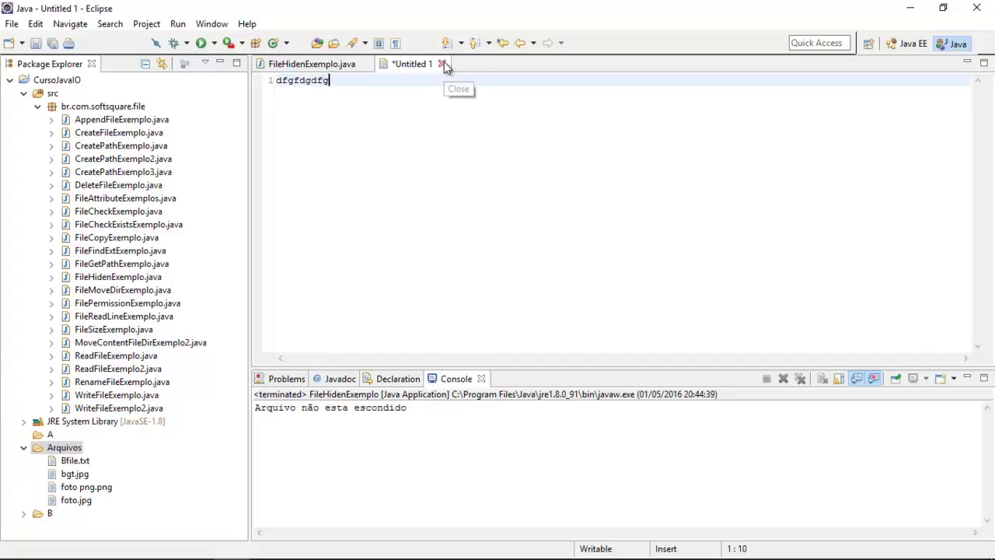
# - Close the untitled file, saving it as hiden-file.txt in the CursoJavaIO/Arquivos folder
pyautogui.click(443, 63)
pyautogui.click(487, 291)
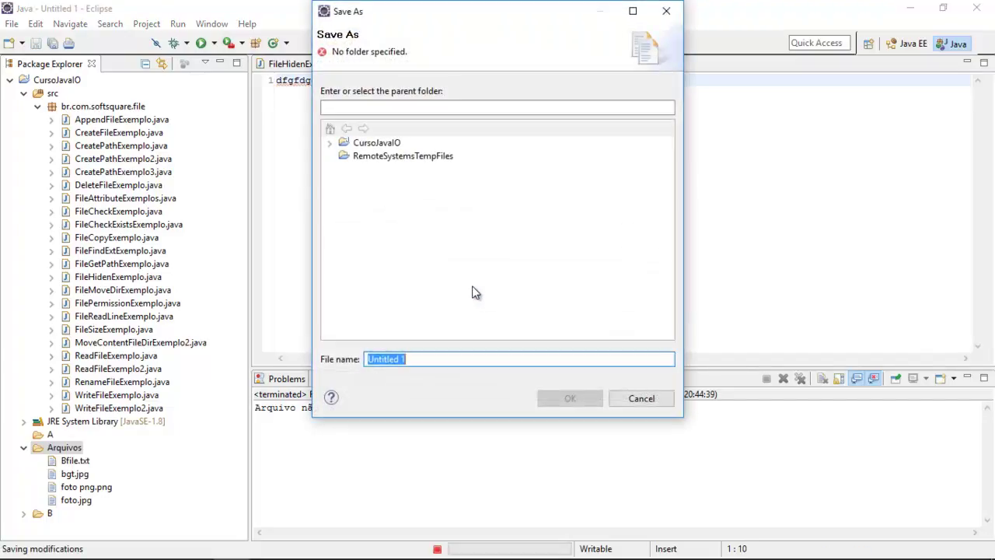
pyautogui.write('hiden-file.txt')
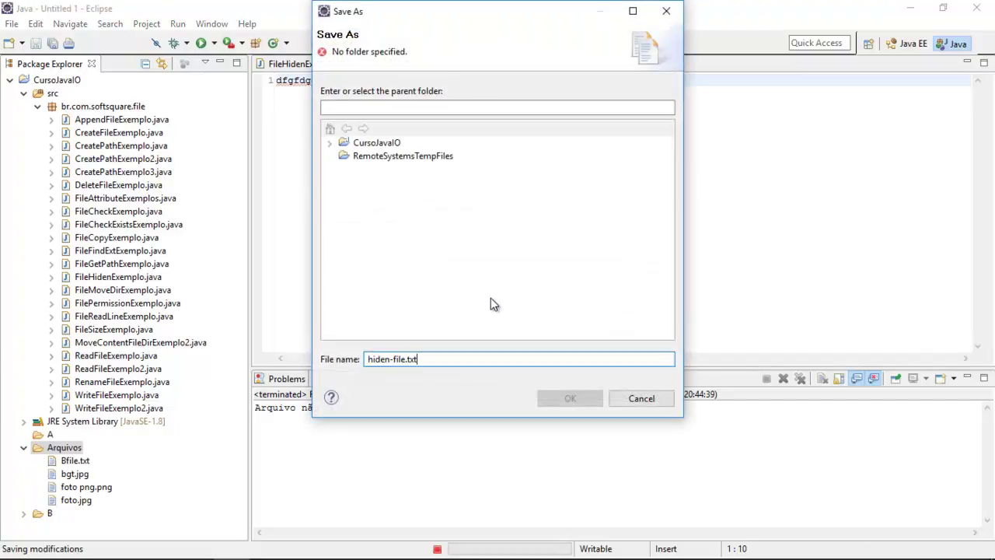
pyautogui.click(330, 143)
pyautogui.click(384, 182)
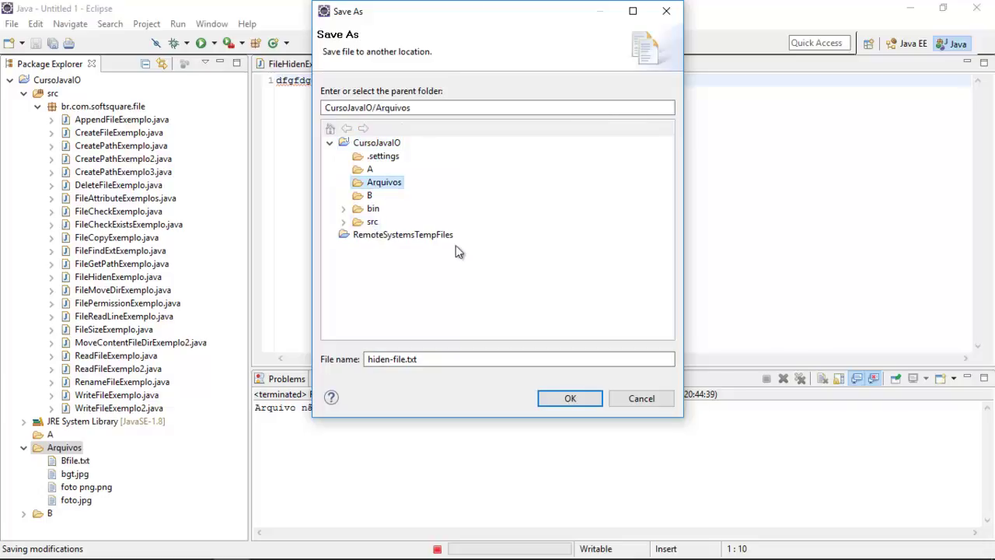
pyautogui.click(581, 398)
# - Run the FileHidenExemplo class to test whether hiden-file.txt is hidden
pyautogui.click(483, 277)
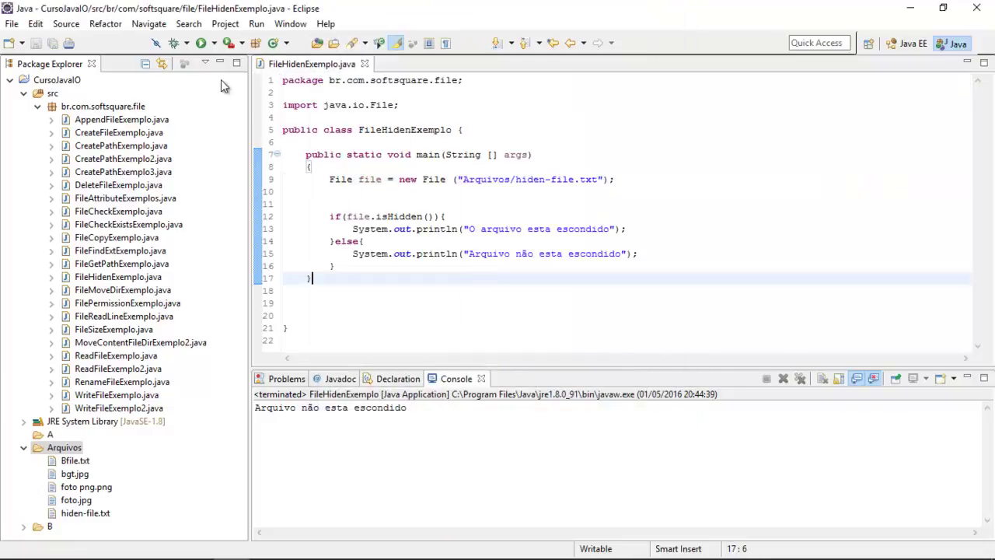
pyautogui.click(202, 44)
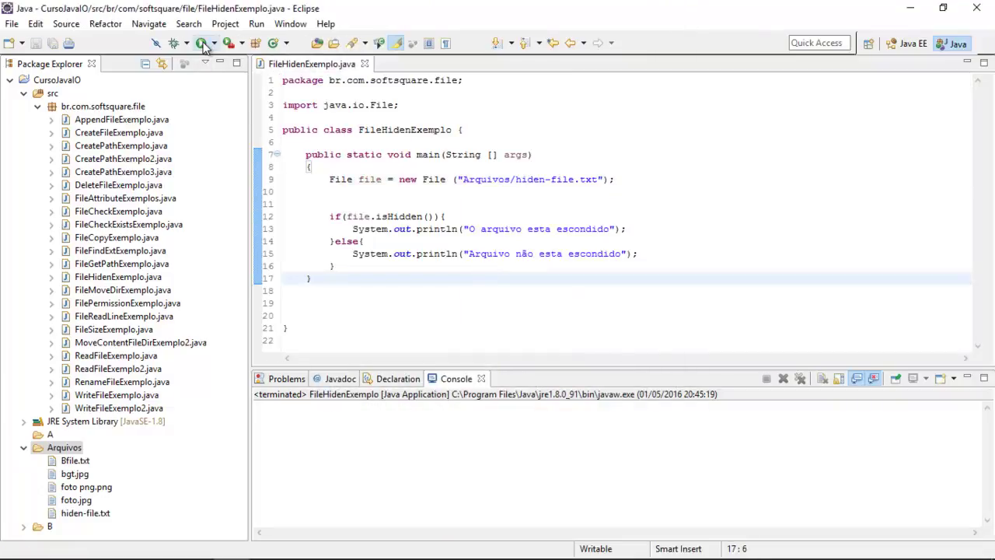
pyautogui.click(395, 216)
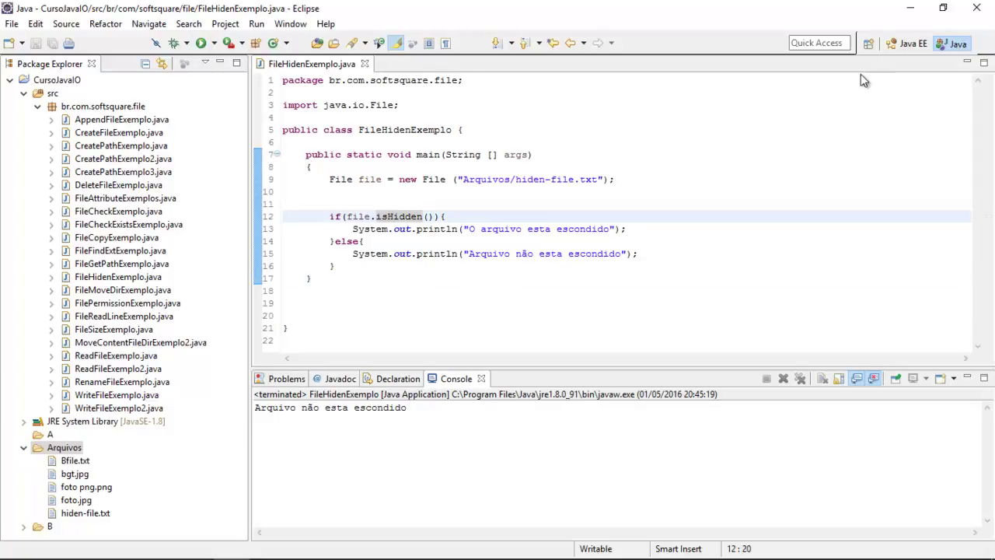
# - Minimize the IDE and browse in File Explorer to the folder C:\Java IO\CursoJavaIO\Arquivos
pyautogui.click(911, 10)
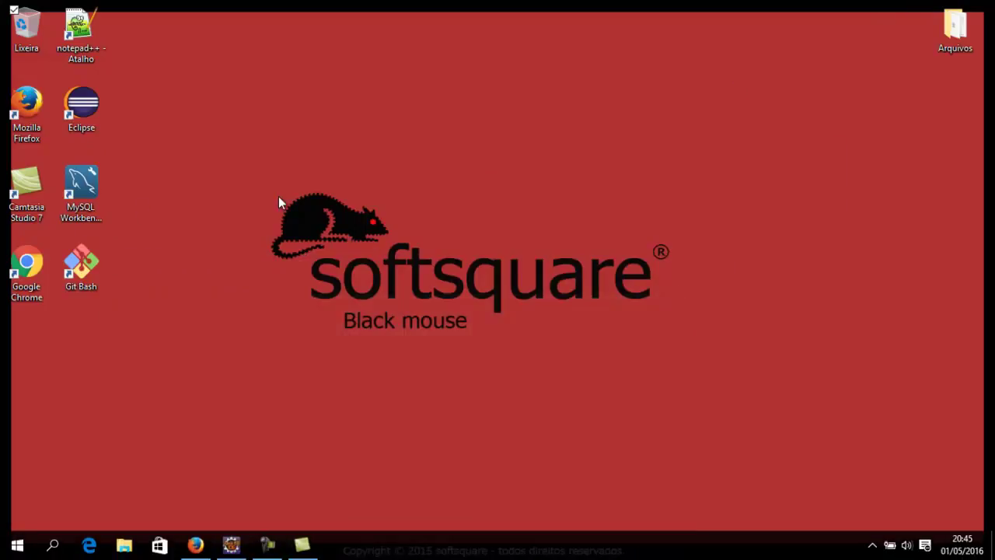
pyautogui.doubleClick(27, 31)
pyautogui.click(85, 263)
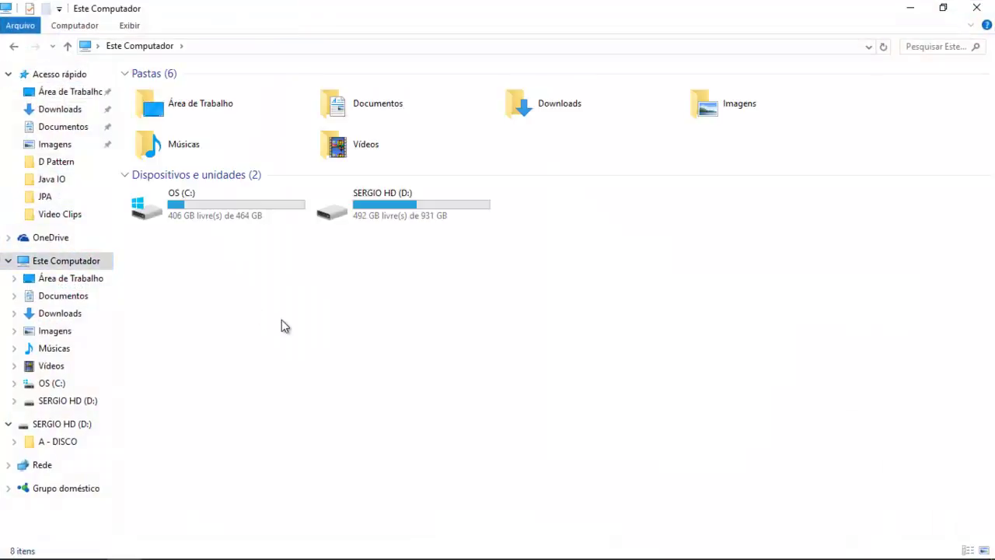
pyautogui.doubleClick(229, 222)
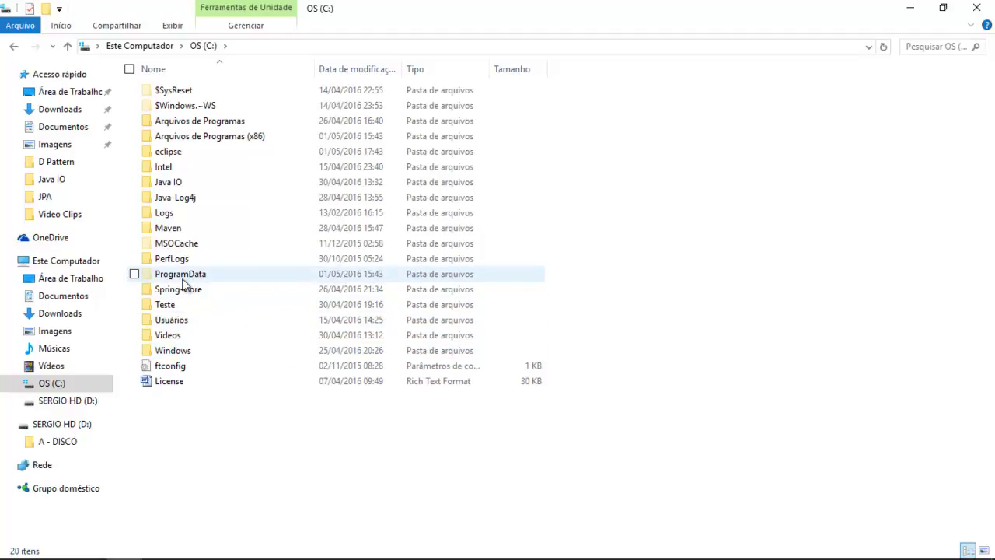
pyautogui.moveTo(183, 284)
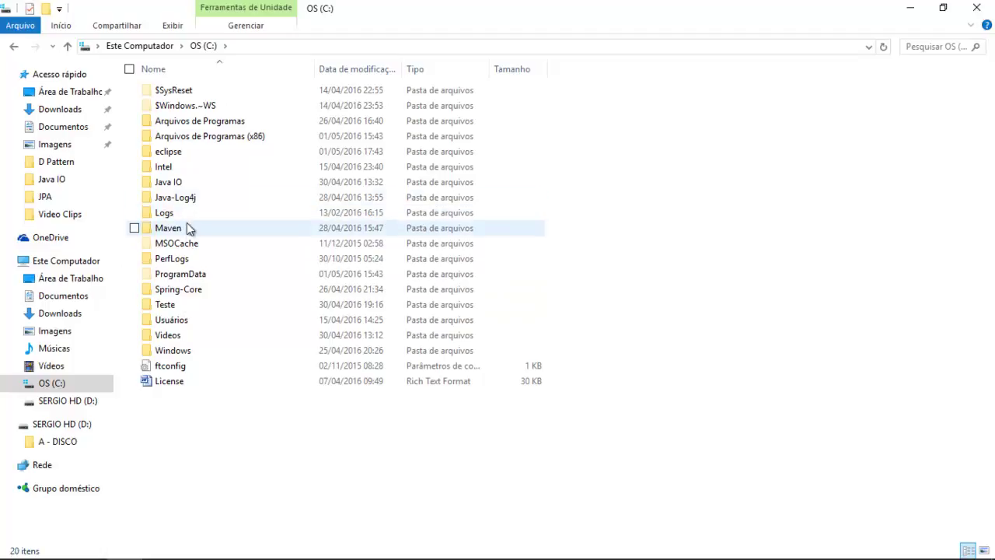
pyautogui.doubleClick(186, 181)
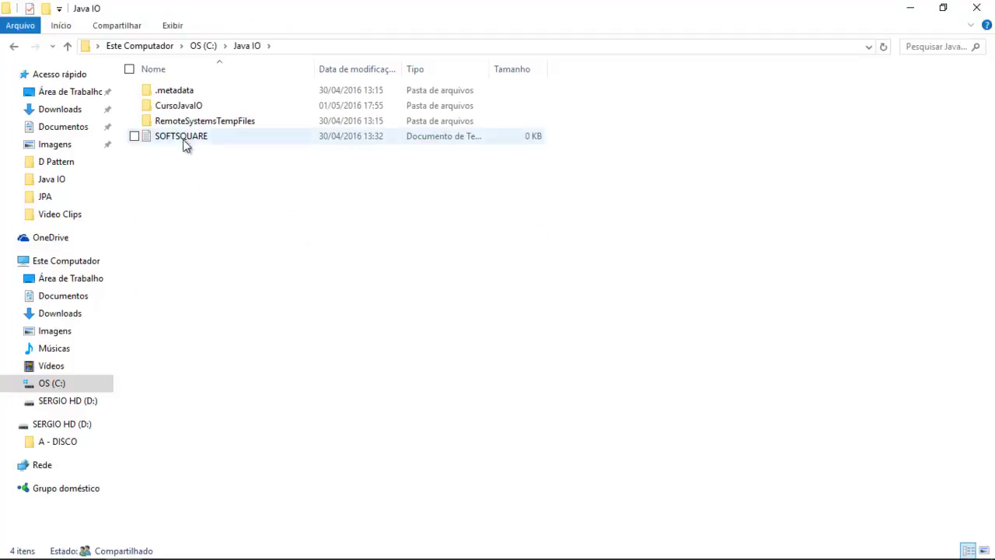
pyautogui.doubleClick(188, 107)
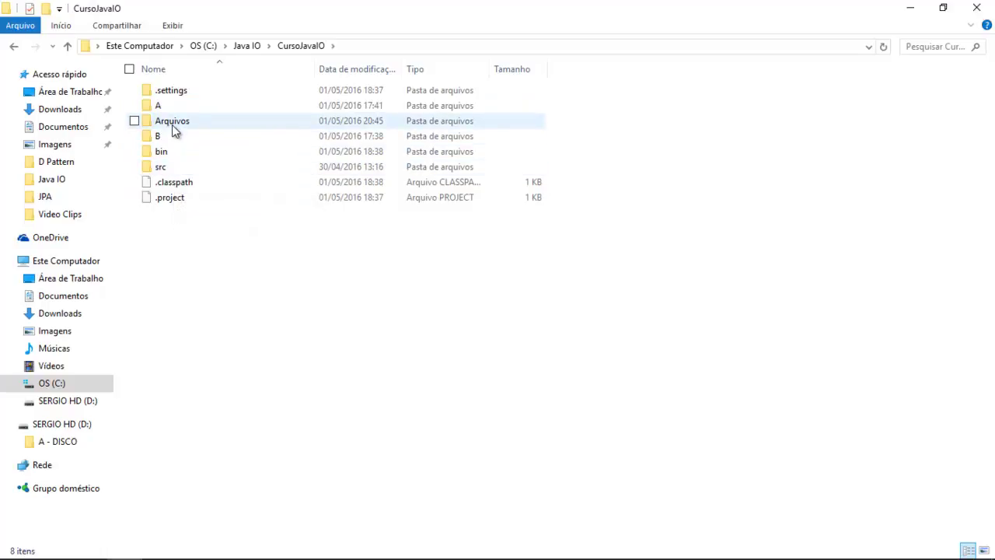
pyautogui.doubleClick(173, 126)
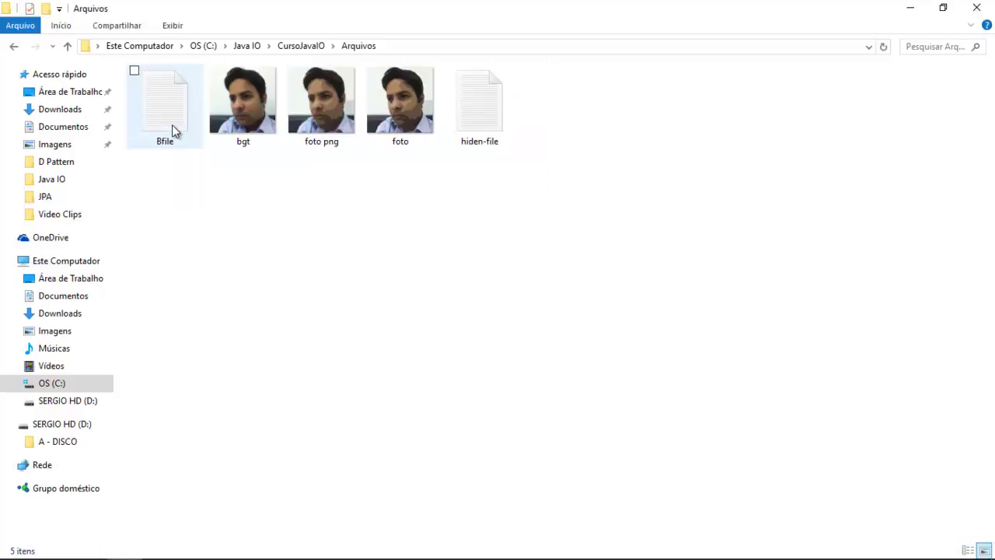
# - Examine the general attributes and security permissions of hiden-file, leaving its properties unchanged
pyautogui.click(478, 101)
pyautogui.rightClick(478, 100)
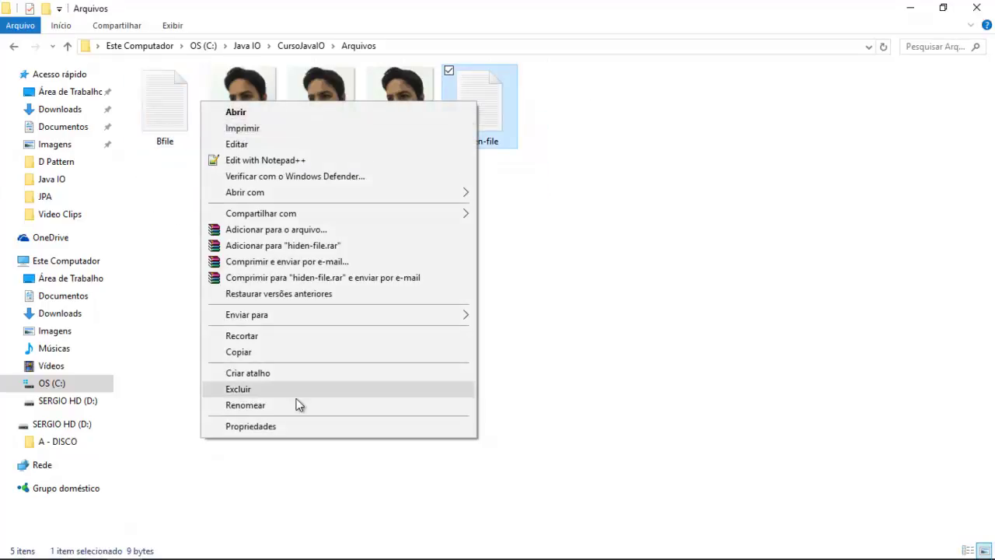
pyautogui.click(282, 423)
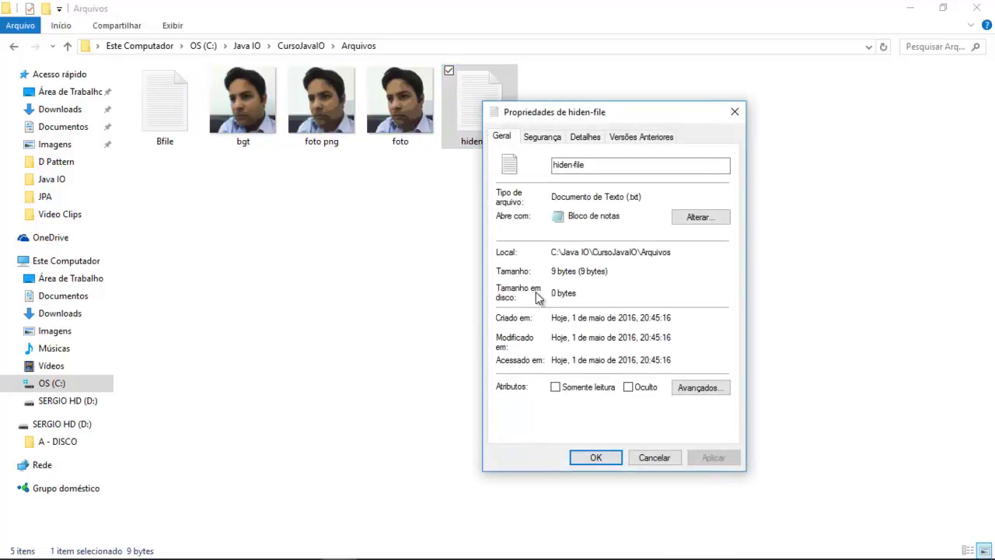
pyautogui.click(535, 138)
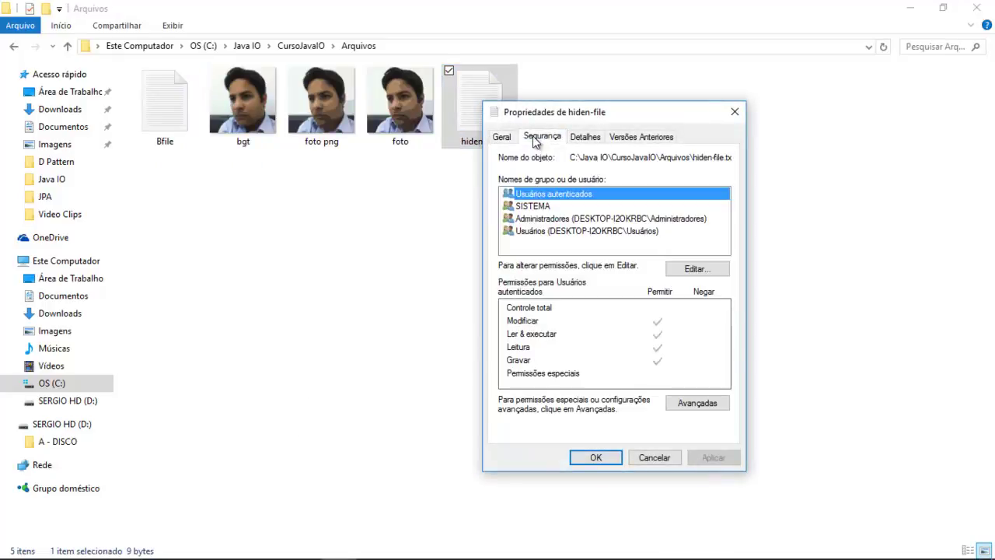
pyautogui.click(654, 458)
pyautogui.click(627, 433)
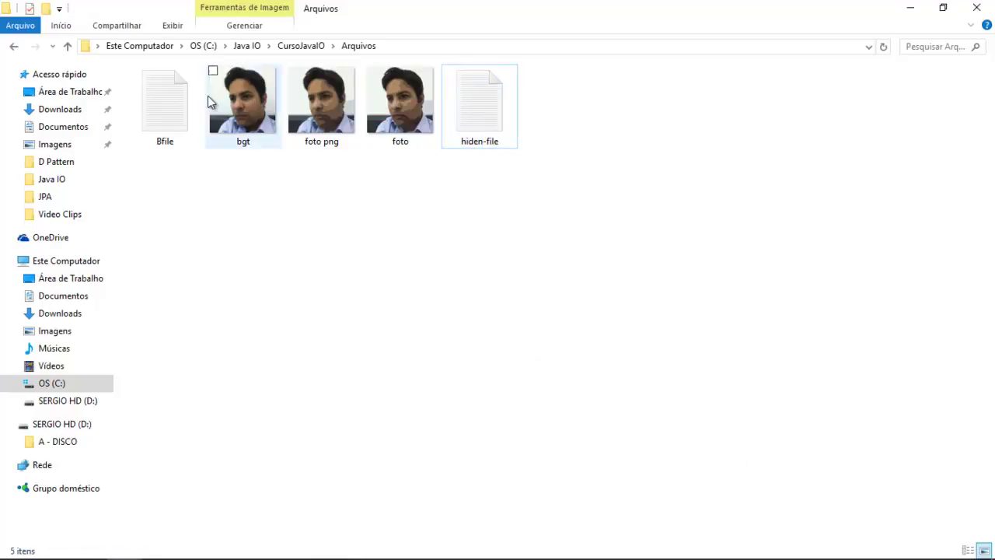
# - Turn off the display of hidden items and return to the root of drive C
pyautogui.click(172, 25)
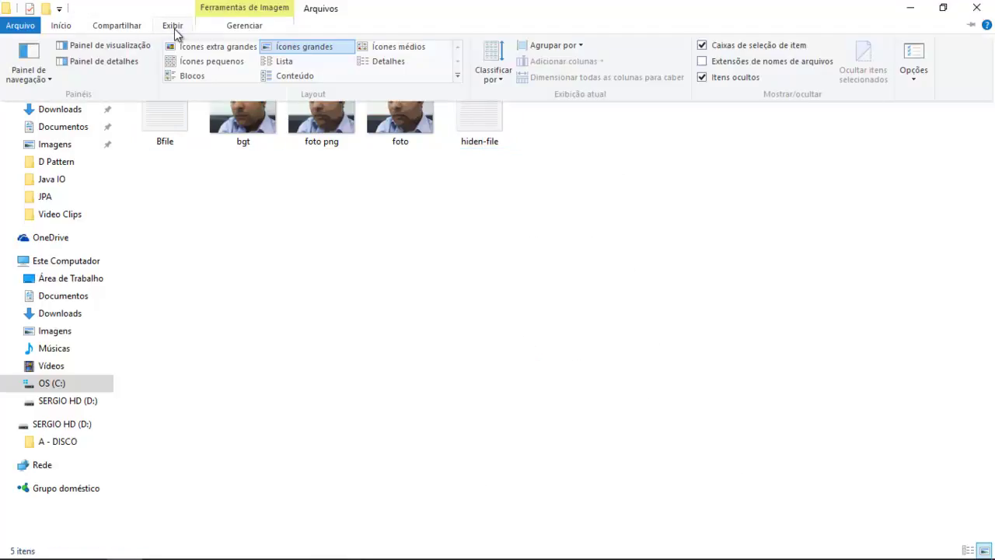
pyautogui.click(738, 87)
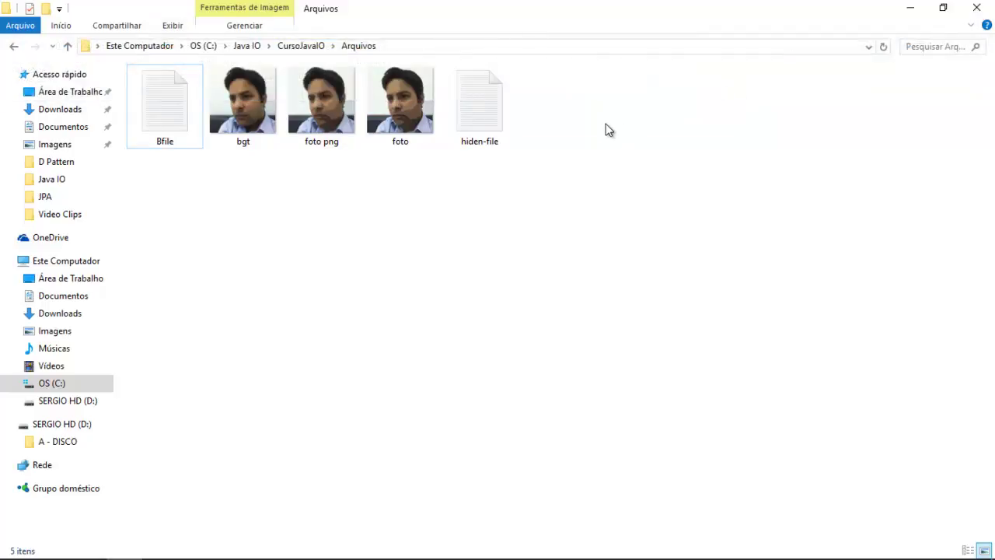
pyautogui.click(10, 47)
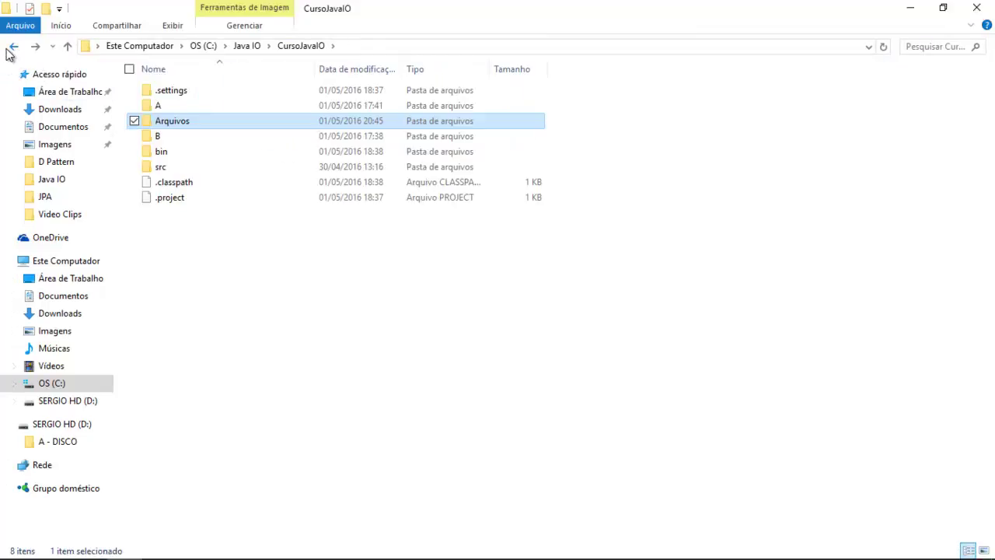
pyautogui.click(9, 51)
pyautogui.click(9, 51)
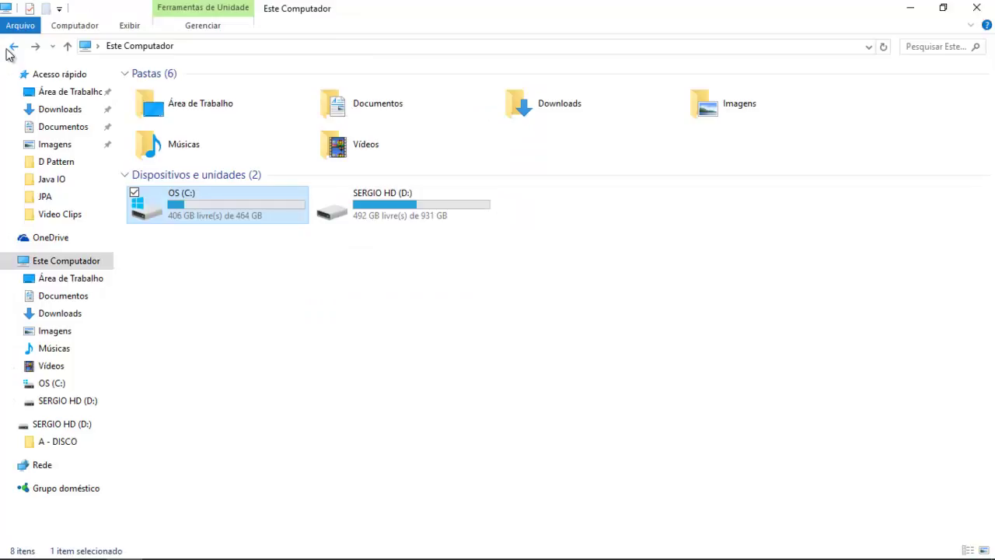
pyautogui.doubleClick(199, 208)
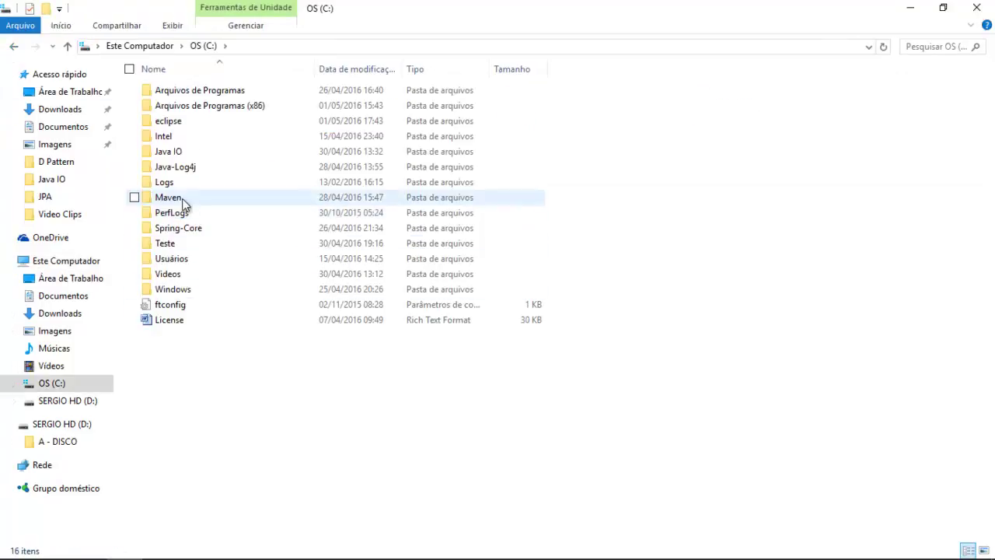
# - Turn the display of hidden items back on and look inside the ProgramData folder on drive C
pyautogui.click(172, 25)
pyautogui.click(708, 78)
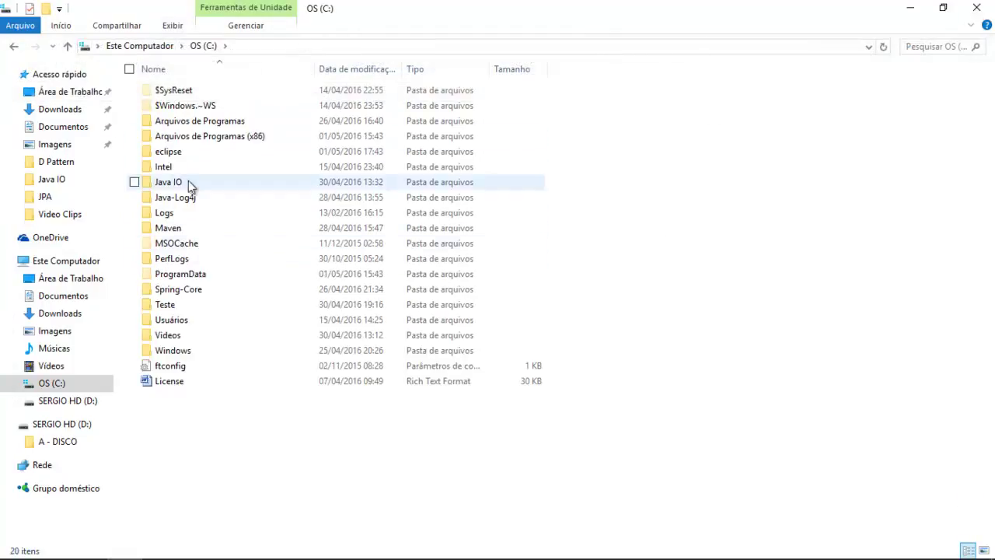
pyautogui.doubleClick(189, 280)
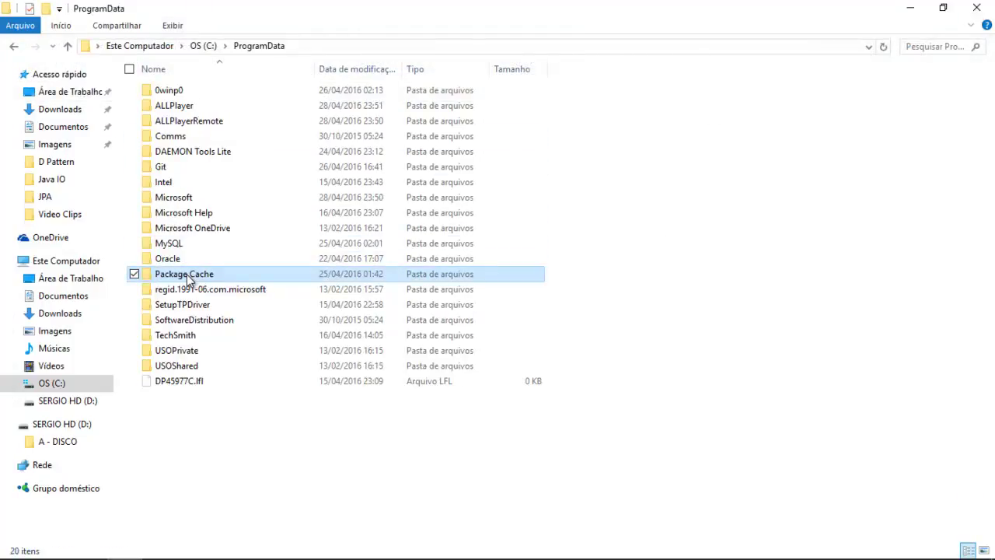
pyautogui.click(13, 50)
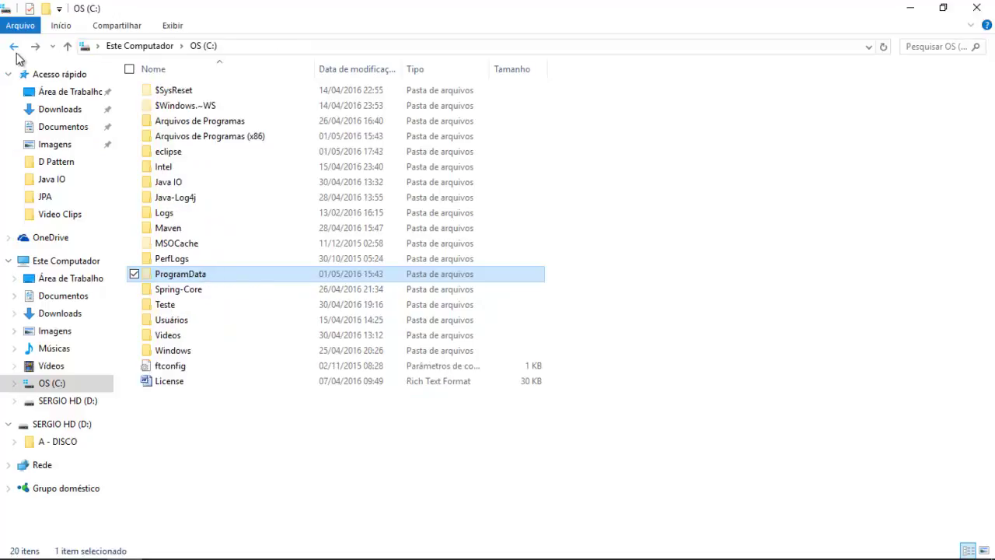
# - Browse the Usuários folder on drive C and view the contents of its Default folder
pyautogui.doubleClick(184, 320)
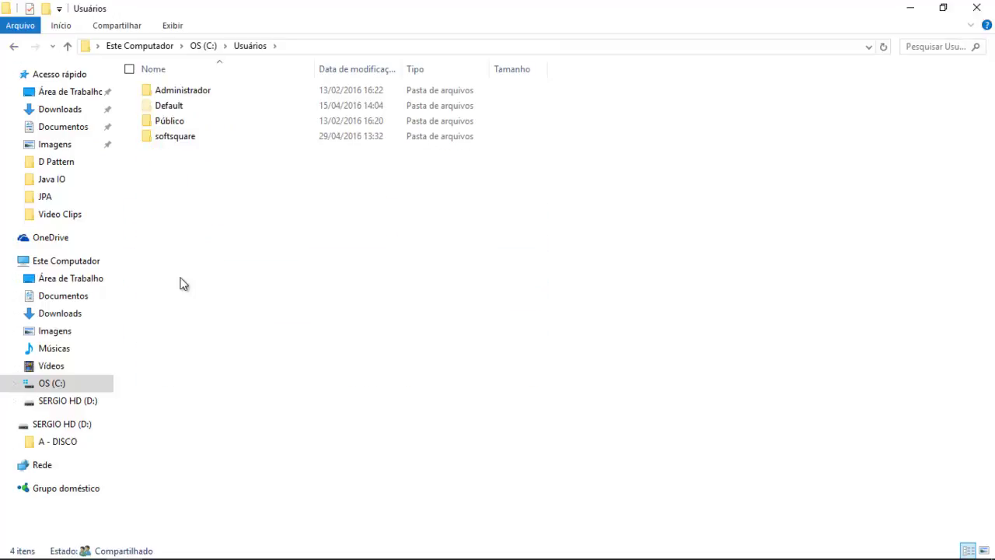
pyautogui.rightClick(174, 109)
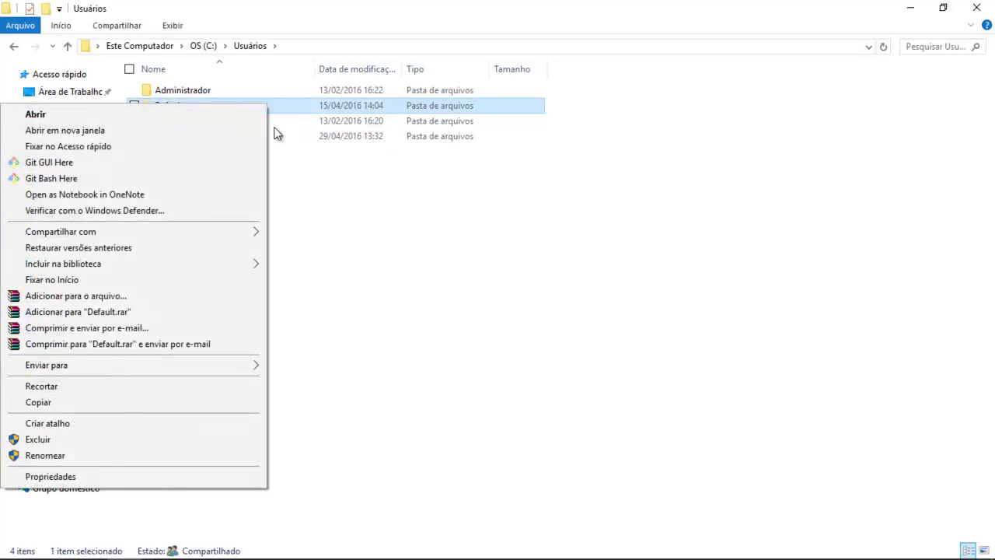
pyautogui.click(278, 133)
pyautogui.doubleClick(178, 109)
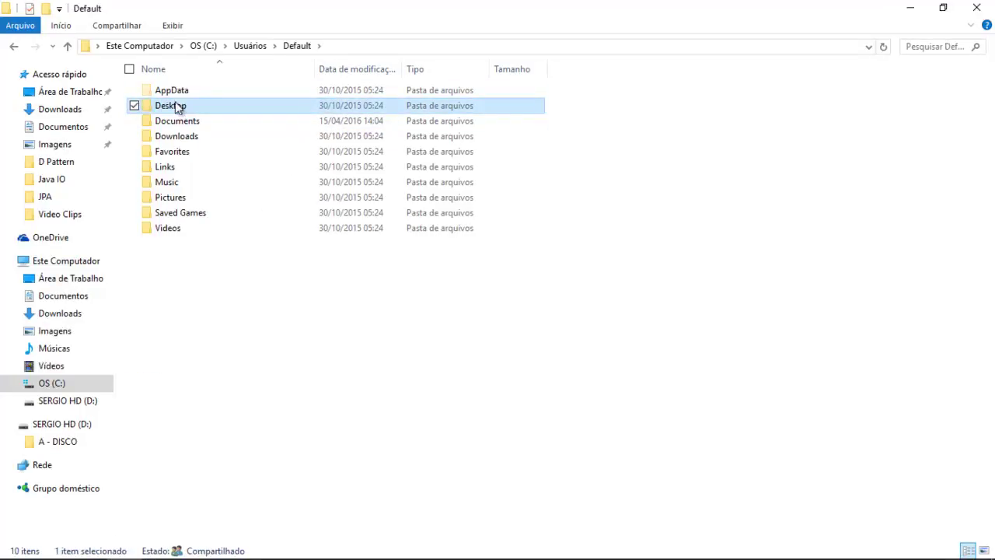
# - View the AppData folder of the Default profile and its Roaming subfolder, and return to the root of drive C
pyautogui.doubleClick(176, 91)
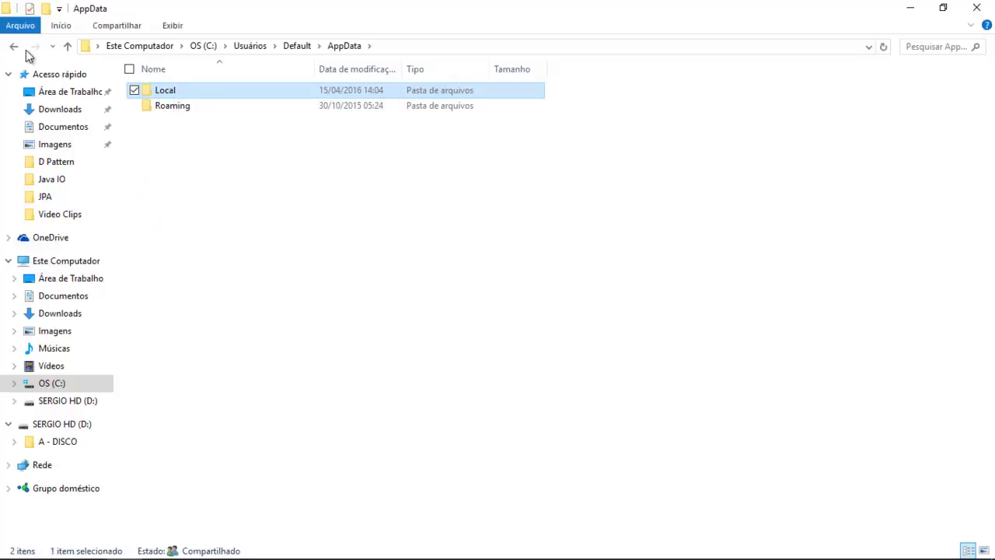
pyautogui.doubleClick(163, 107)
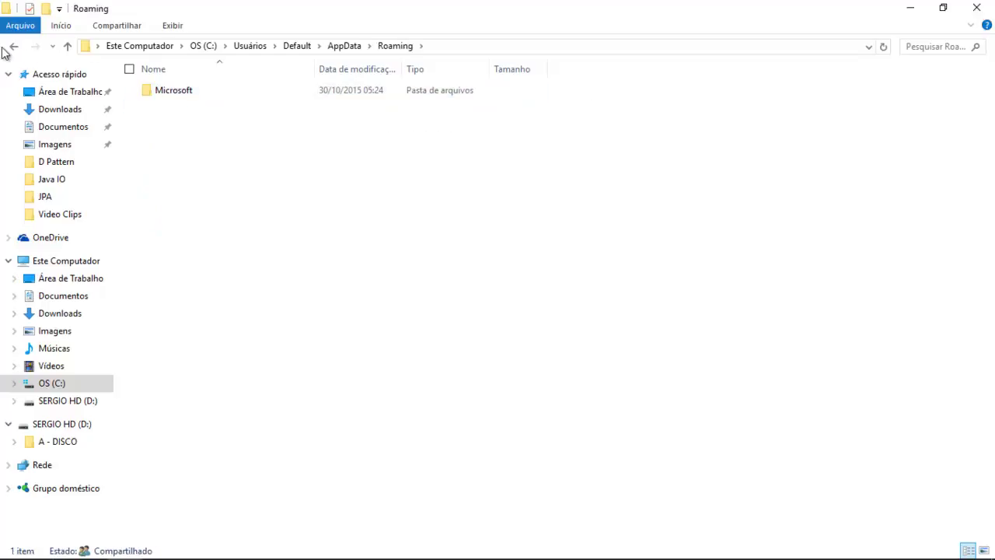
pyautogui.doubleClick(16, 50)
pyautogui.click(16, 49)
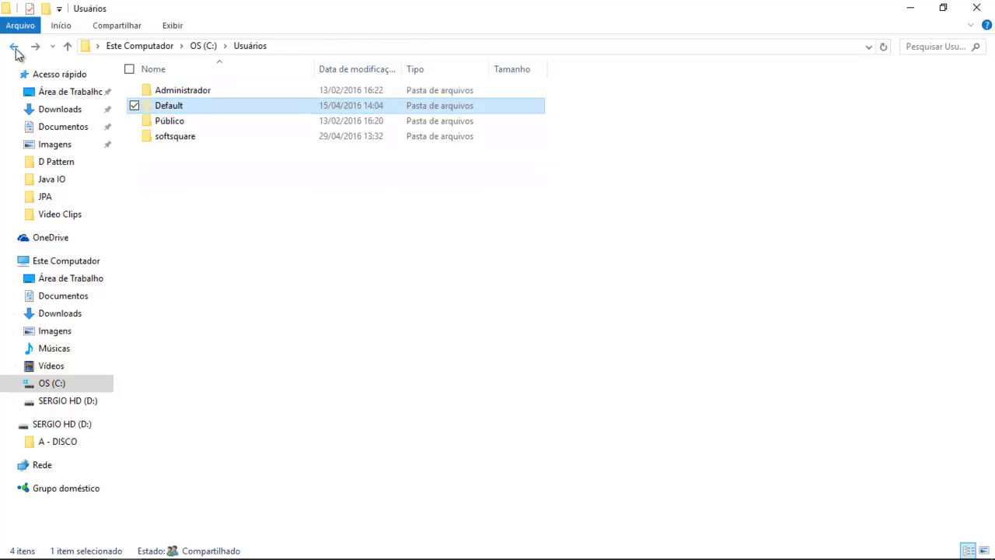
pyautogui.click(15, 50)
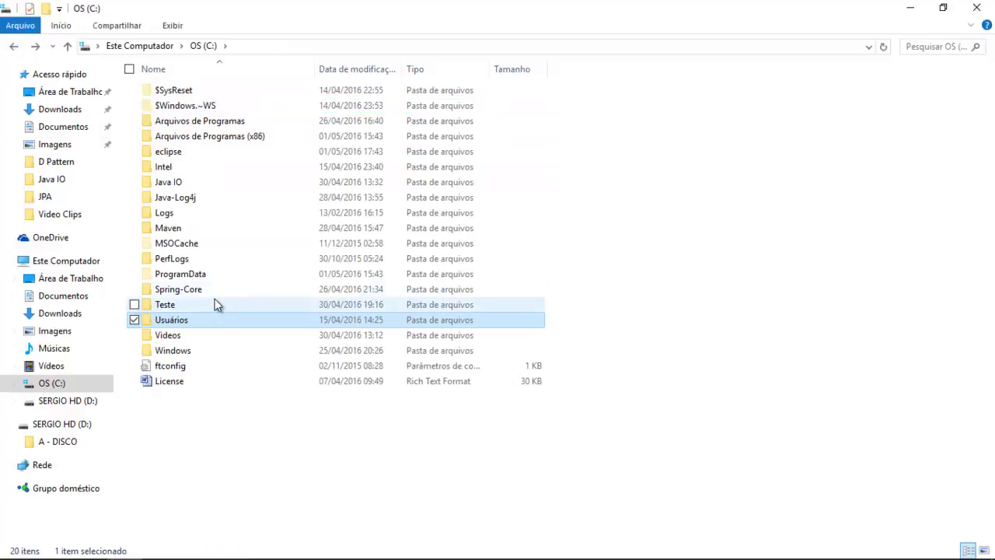
# - View the contents of the ProgramData folder on drive C and copy the folder to the clipboard
pyautogui.doubleClick(195, 275)
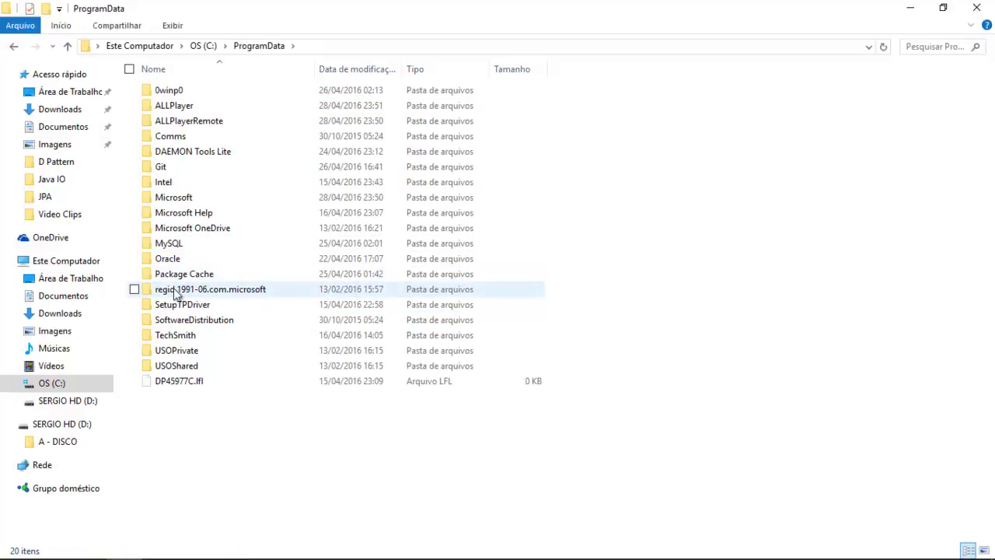
pyautogui.click(14, 47)
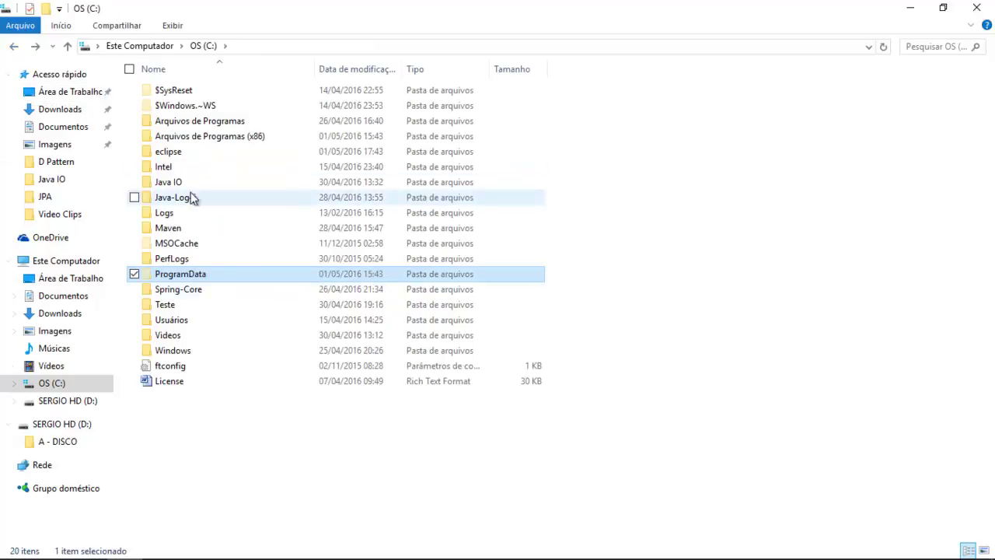
pyautogui.click(230, 304)
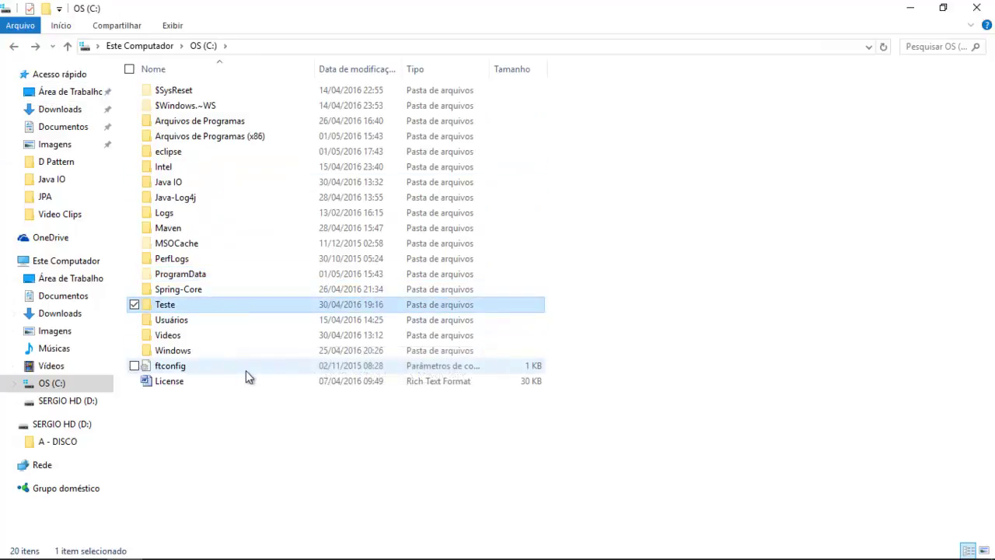
pyautogui.rightClick(192, 273)
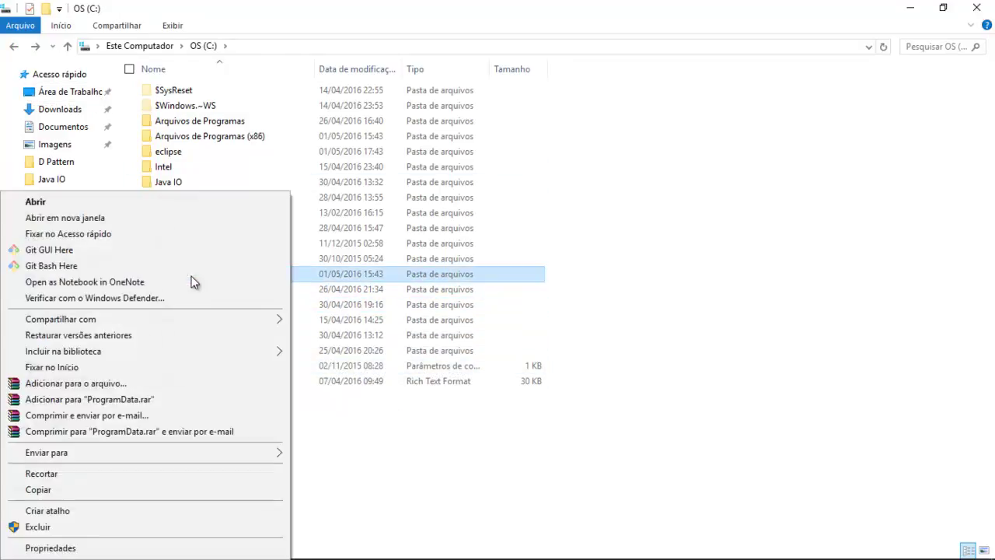
pyautogui.click(105, 489)
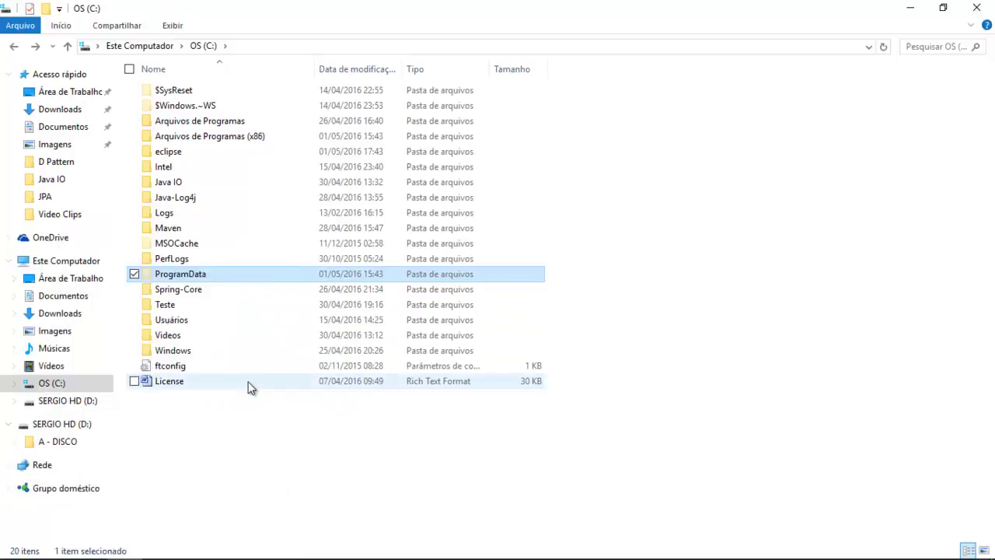
pyautogui.doubleClick(192, 279)
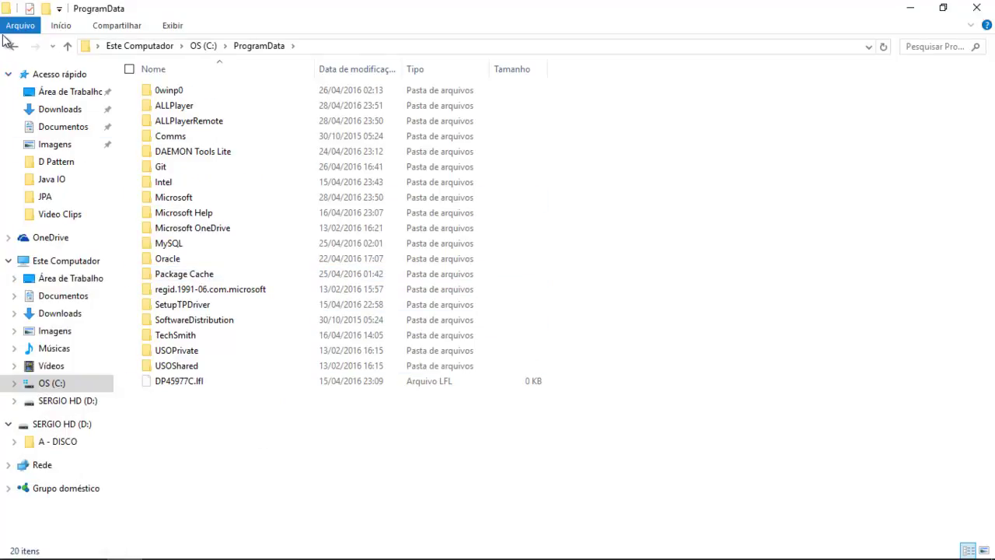
pyautogui.click(10, 46)
# - Look inside the MSOCache folder on drive C and its All Users subfolder
pyautogui.doubleClick(189, 245)
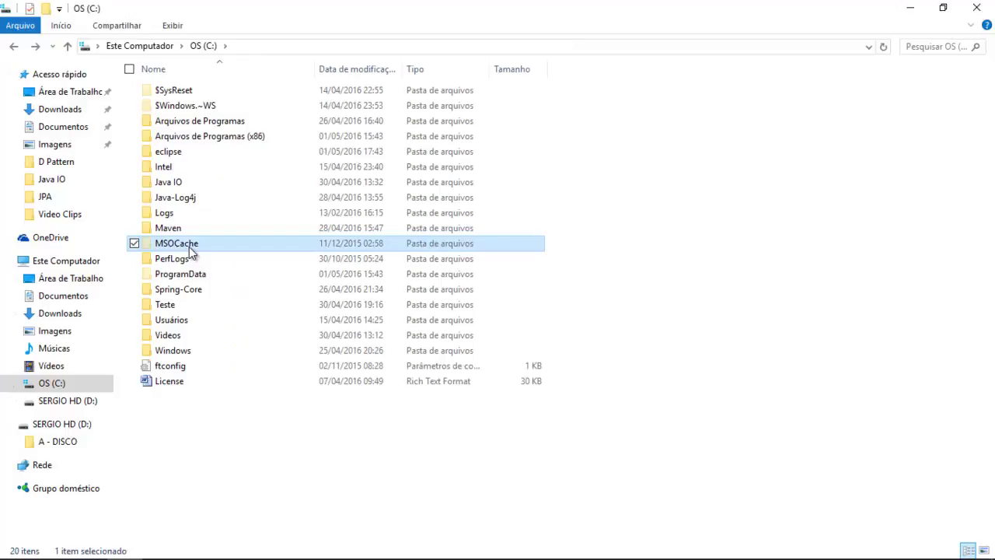
pyautogui.click(535, 307)
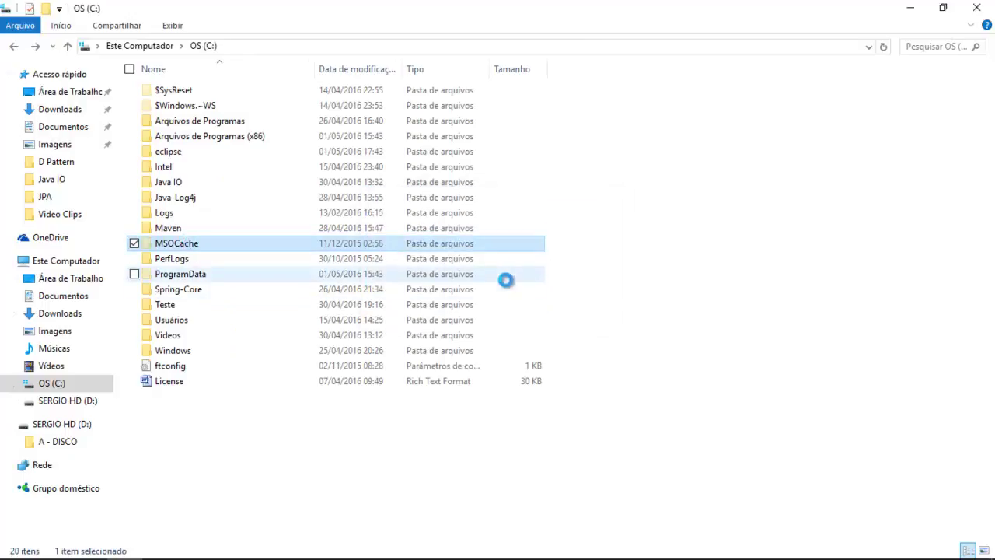
pyautogui.doubleClick(152, 92)
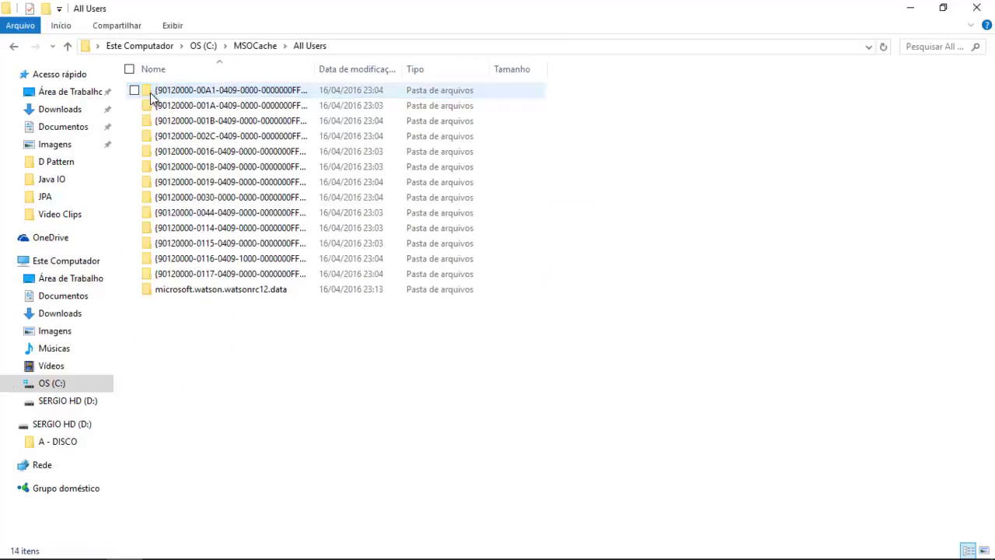
pyautogui.click(16, 48)
pyautogui.click(15, 47)
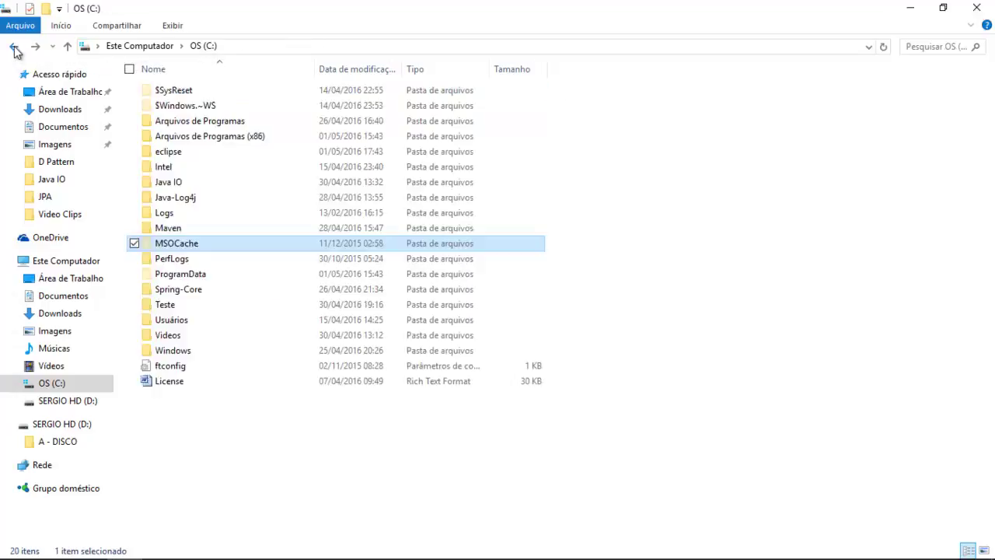
pyautogui.click(15, 48)
# - Browse through Usuários on drive C to the softsquare profile and view its AppData folder
pyautogui.doubleClick(218, 210)
pyautogui.doubleClick(189, 320)
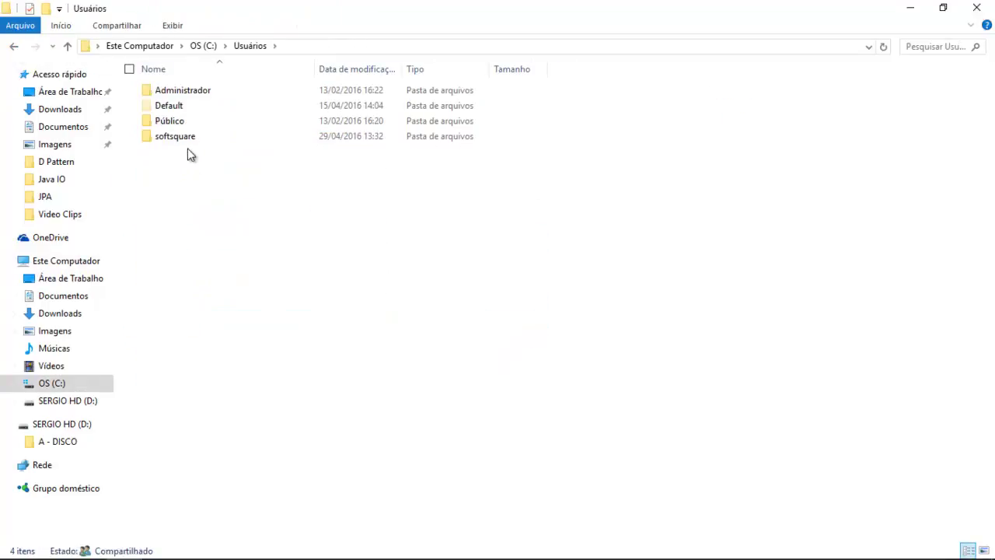
pyautogui.doubleClick(182, 136)
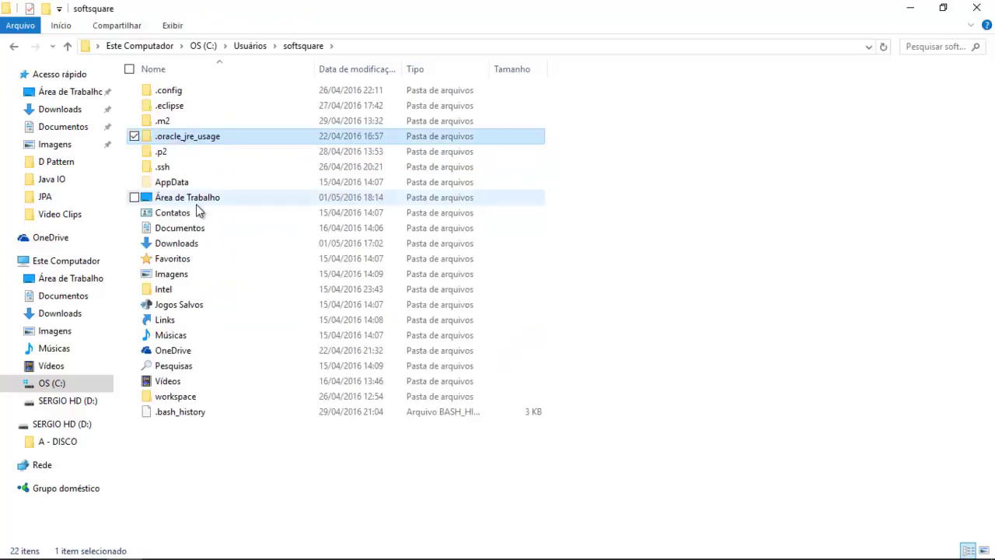
pyautogui.doubleClick(181, 186)
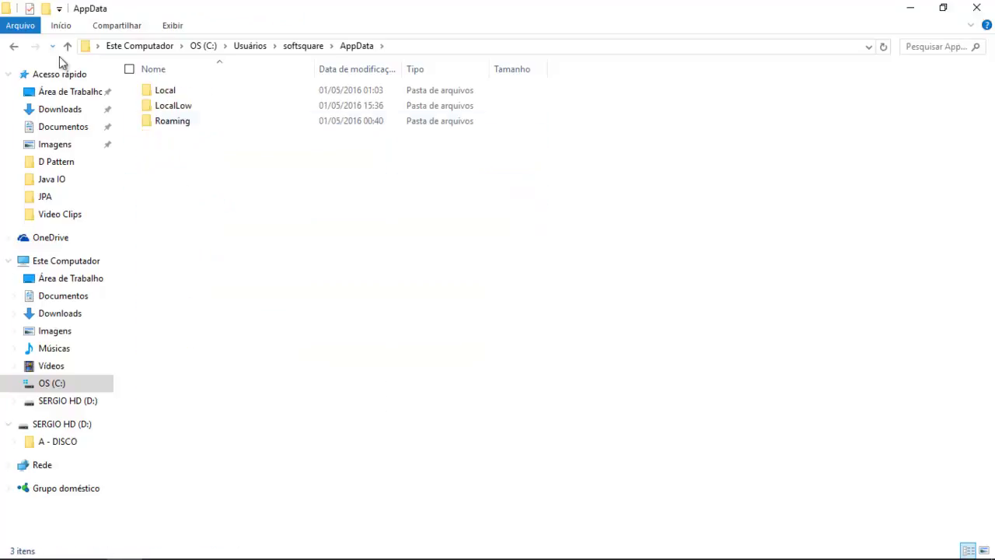
# - Examine the general properties and attributes of the AppData folder in the softsquare profile without changing them
pyautogui.click(14, 46)
pyautogui.rightClick(178, 184)
pyautogui.click(89, 548)
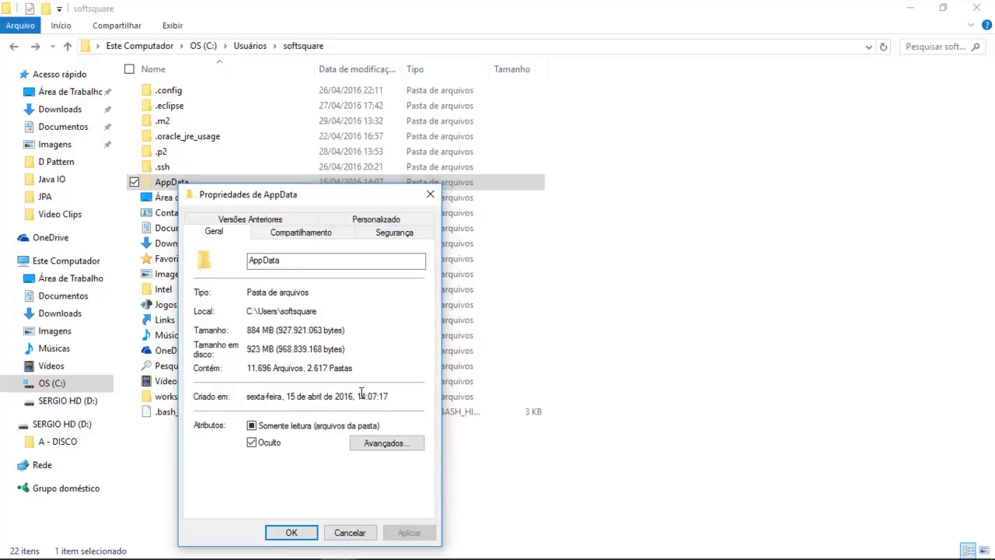
pyautogui.click(347, 534)
# - Toggle the display of hidden items off and on repeatedly in the softsquare profile, leaving it off
pyautogui.click(169, 28)
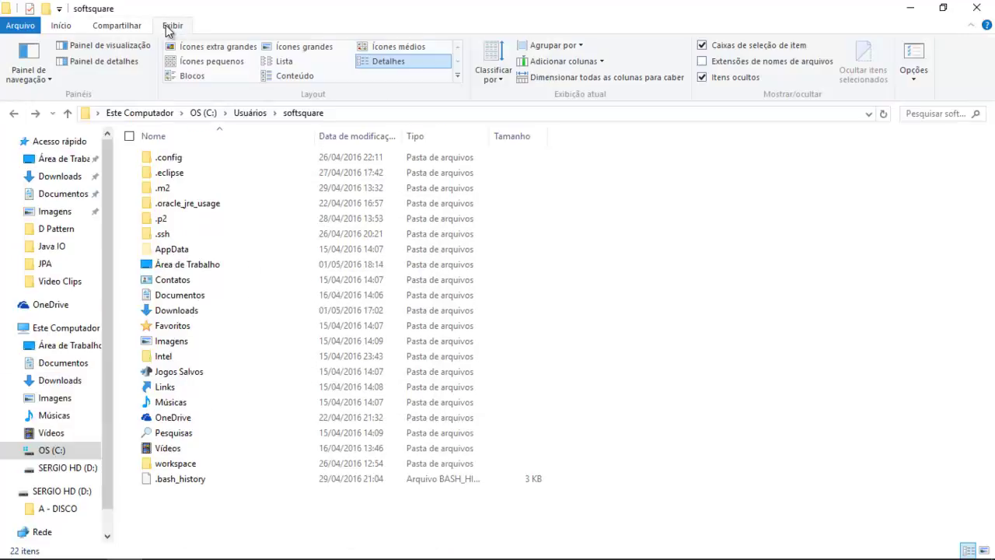
pyautogui.click(702, 77)
pyautogui.click(702, 77)
pyautogui.click(709, 78)
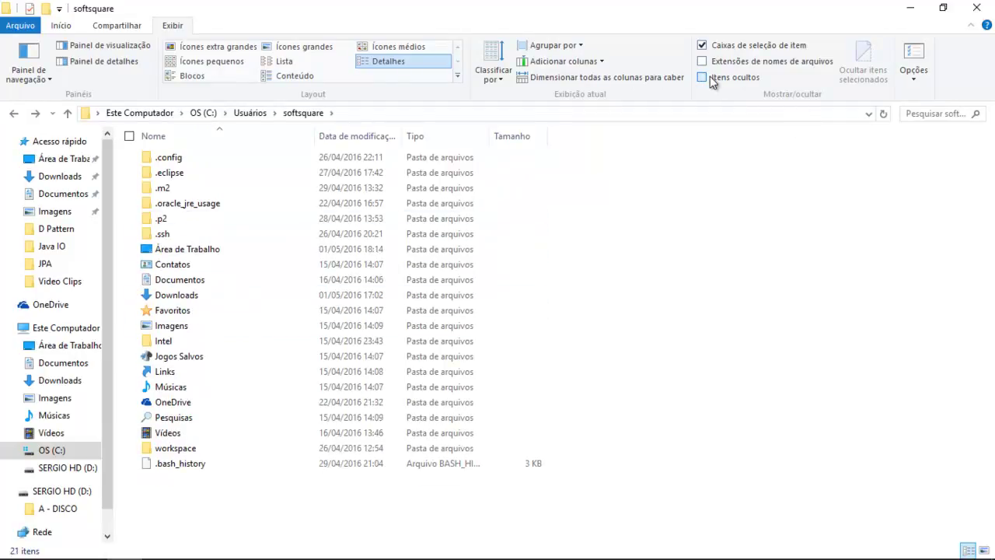
pyautogui.click(710, 77)
pyautogui.click(710, 77)
pyautogui.click(710, 77)
pyautogui.click(710, 77)
pyautogui.click(709, 77)
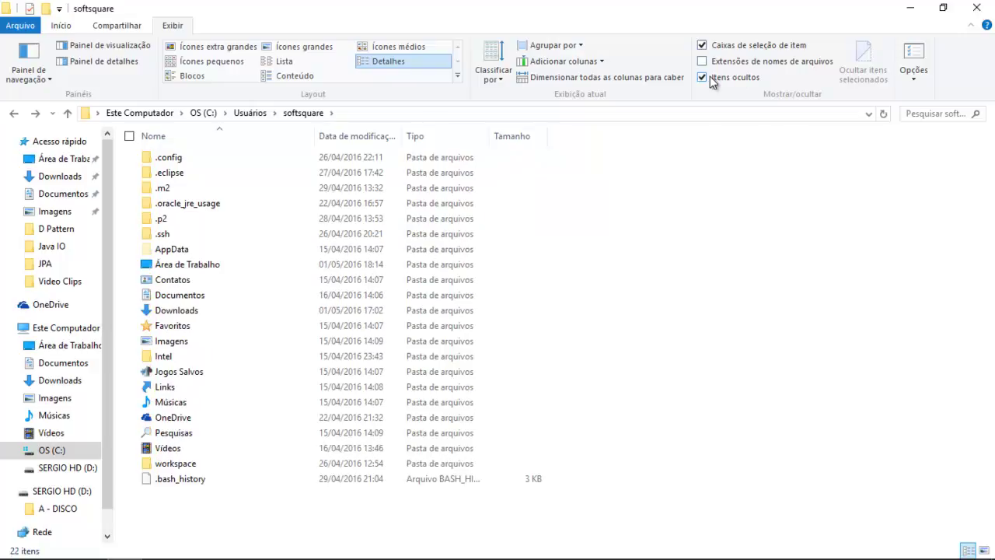
pyautogui.click(710, 77)
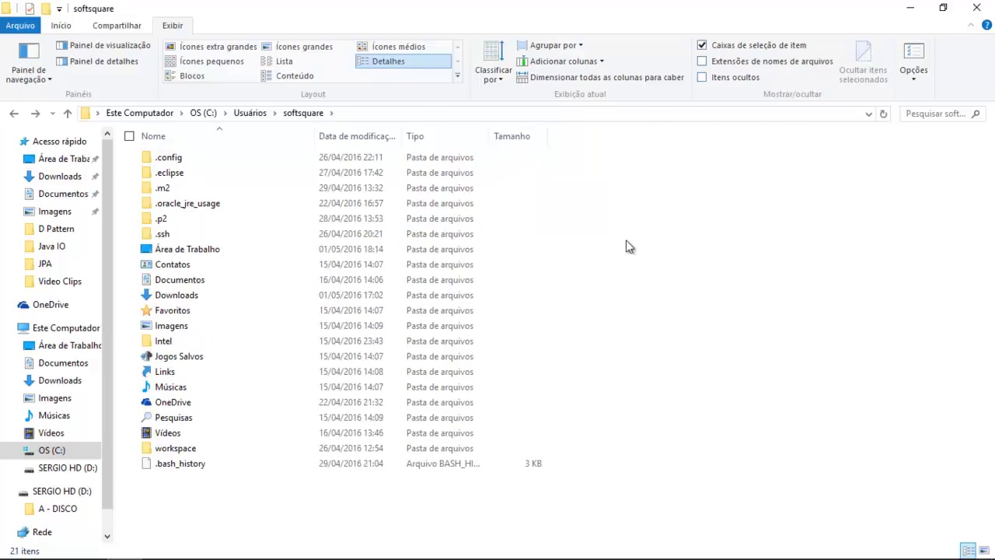
# - Look inside the .ssh and .m2 folders of the softsquare profile and go back out to the drives overview
pyautogui.doubleClick(174, 233)
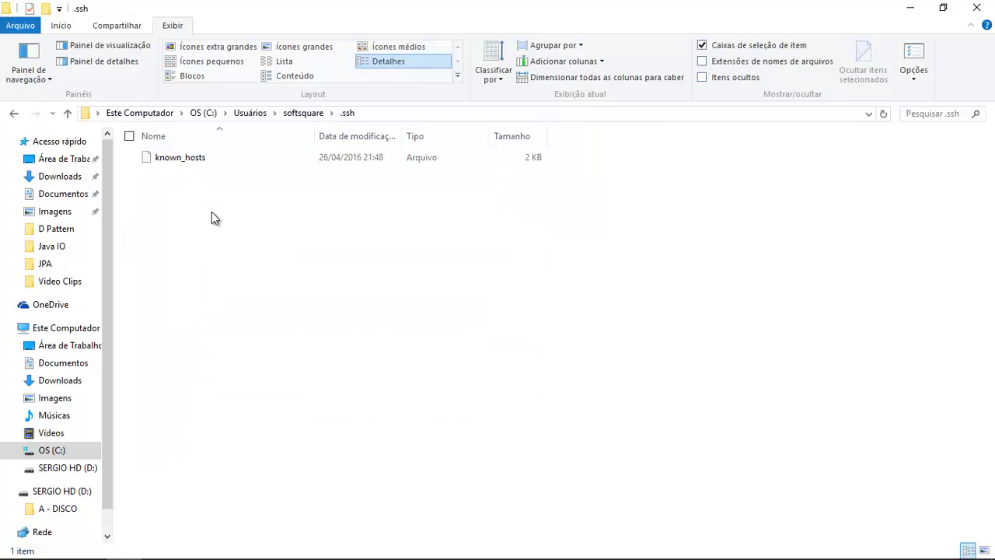
pyautogui.click(14, 113)
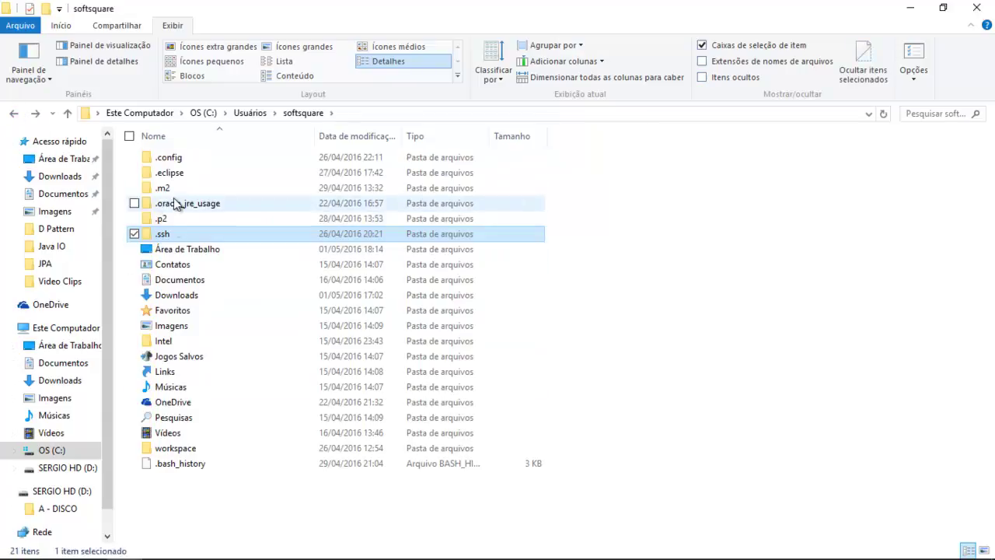
pyautogui.doubleClick(177, 191)
pyautogui.click(13, 115)
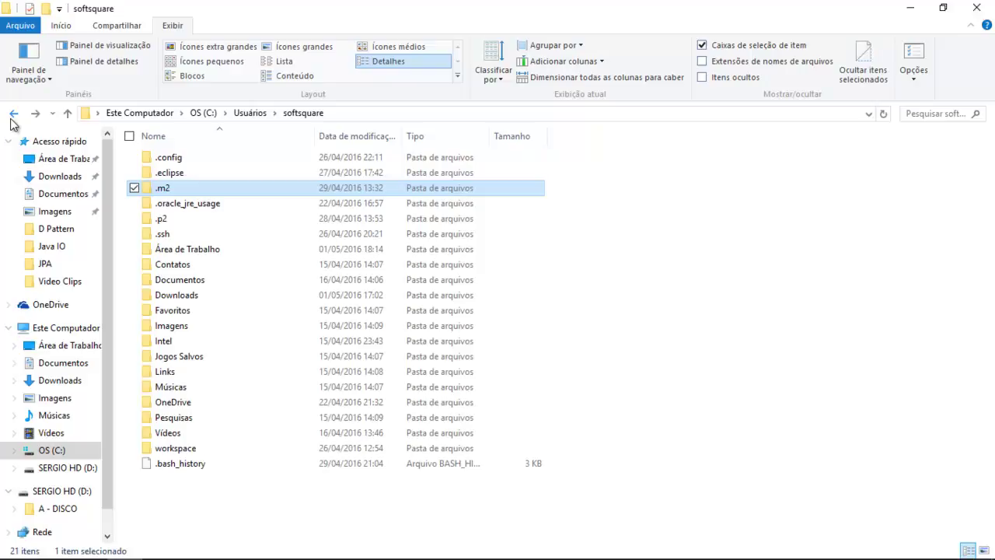
pyautogui.click(13, 118)
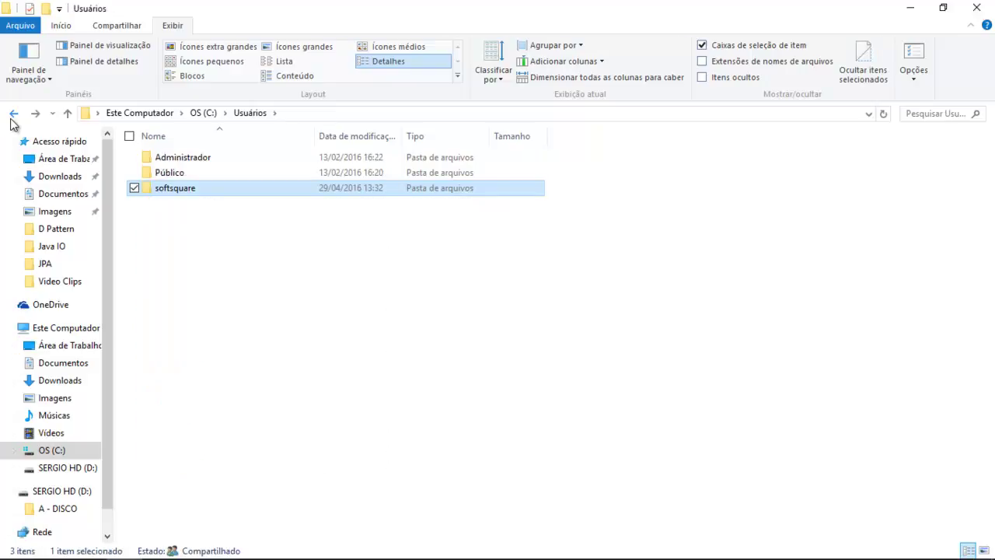
pyautogui.click(12, 118)
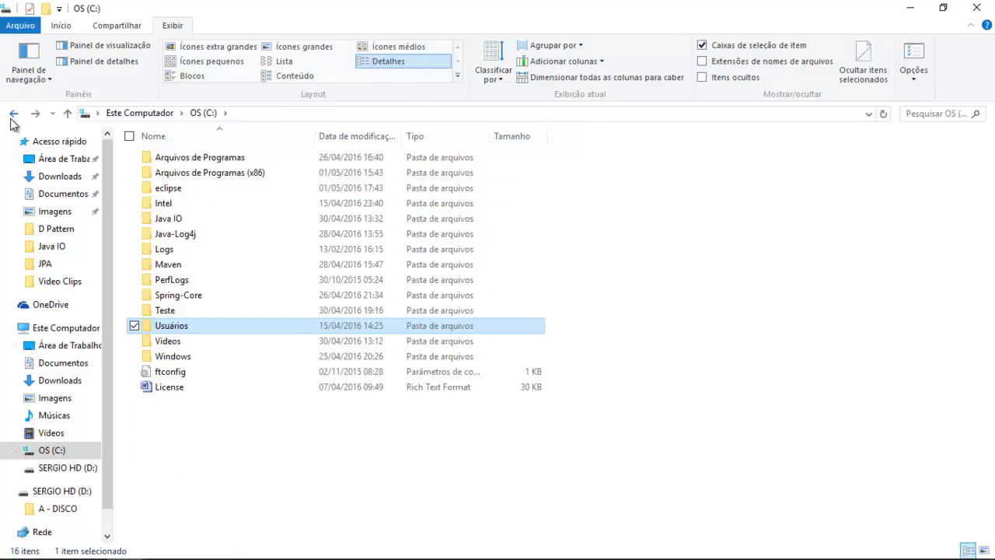
pyautogui.click(12, 119)
# - Turn on the display of hidden items in the softsquare folder of Spring-Core on drive C and copy the .git folder
pyautogui.doubleClick(216, 285)
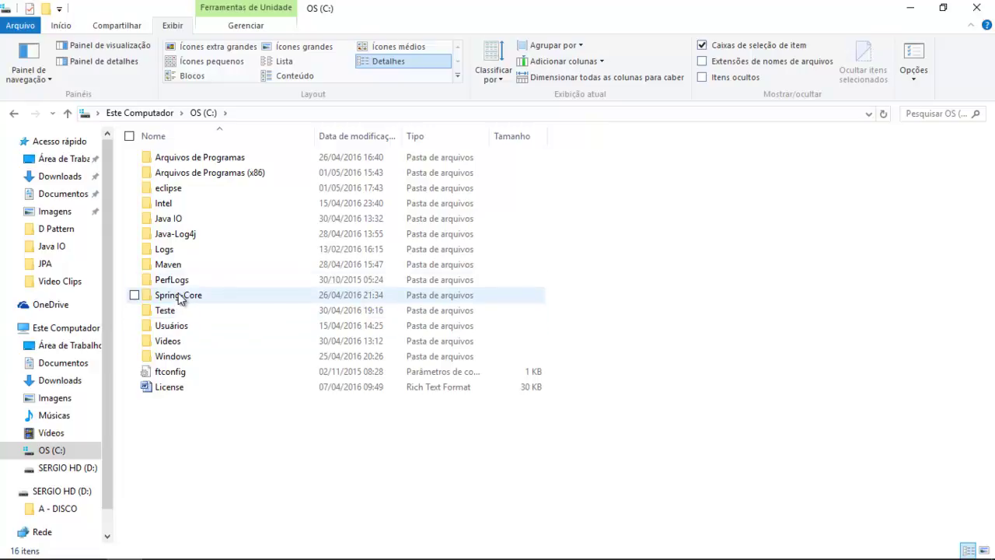
pyautogui.doubleClick(178, 294)
pyautogui.doubleClick(170, 220)
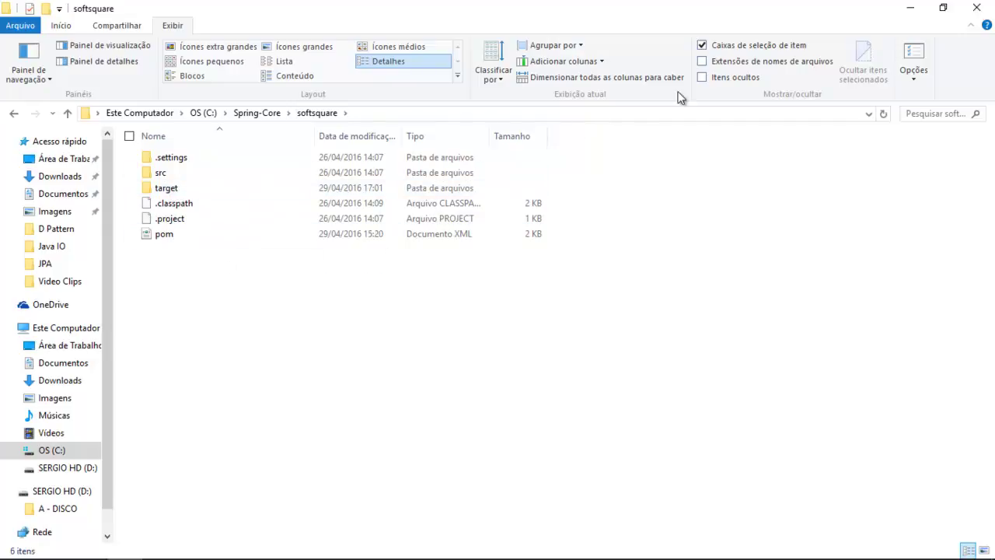
pyautogui.click(702, 78)
pyautogui.rightClick(140, 160)
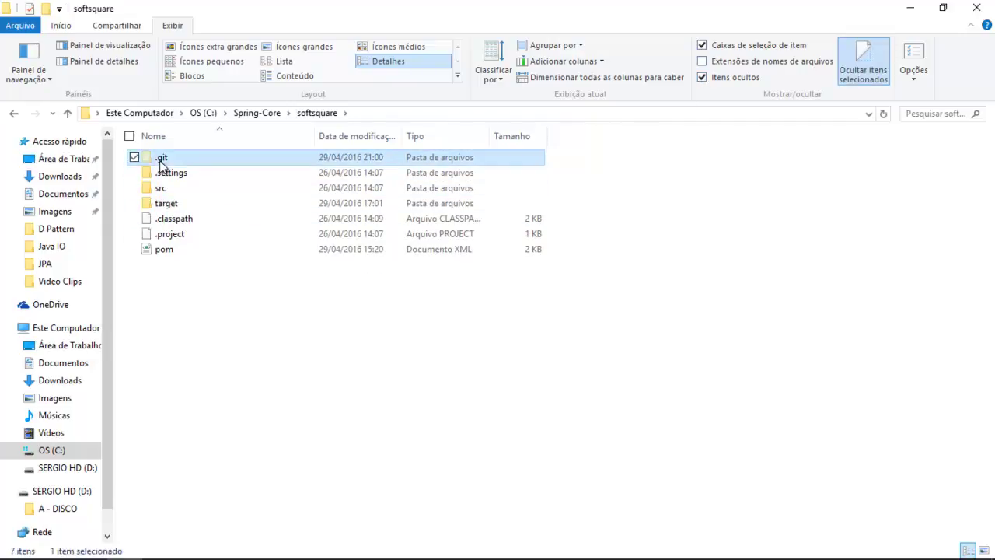
pyautogui.click(88, 458)
# - Go back to the drives overview and open the Arquivos folder inside Java IO\CursoJavaIO on drive C
pyautogui.click(13, 117)
pyautogui.click(14, 116)
pyautogui.click(14, 115)
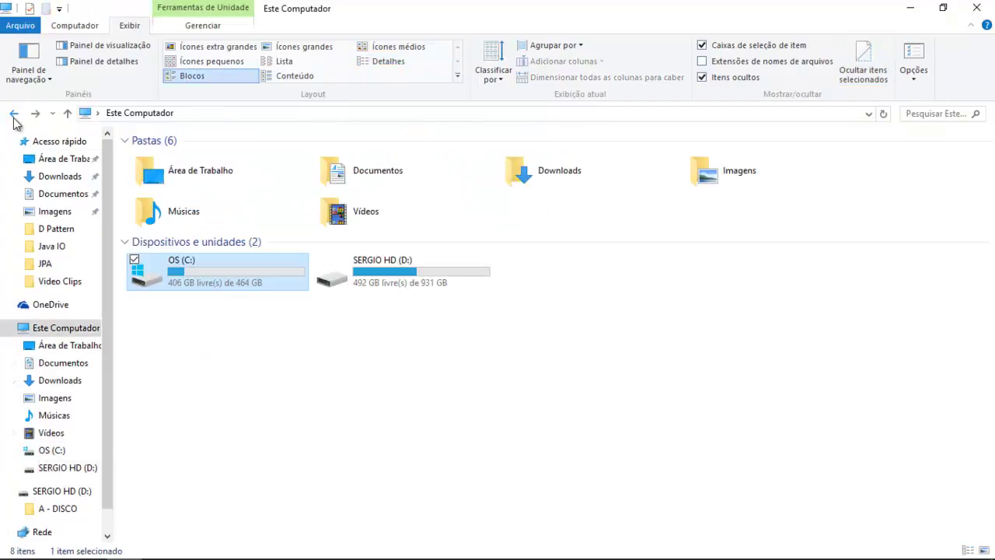
pyautogui.click(304, 352)
pyautogui.click(195, 283)
pyautogui.doubleClick(195, 283)
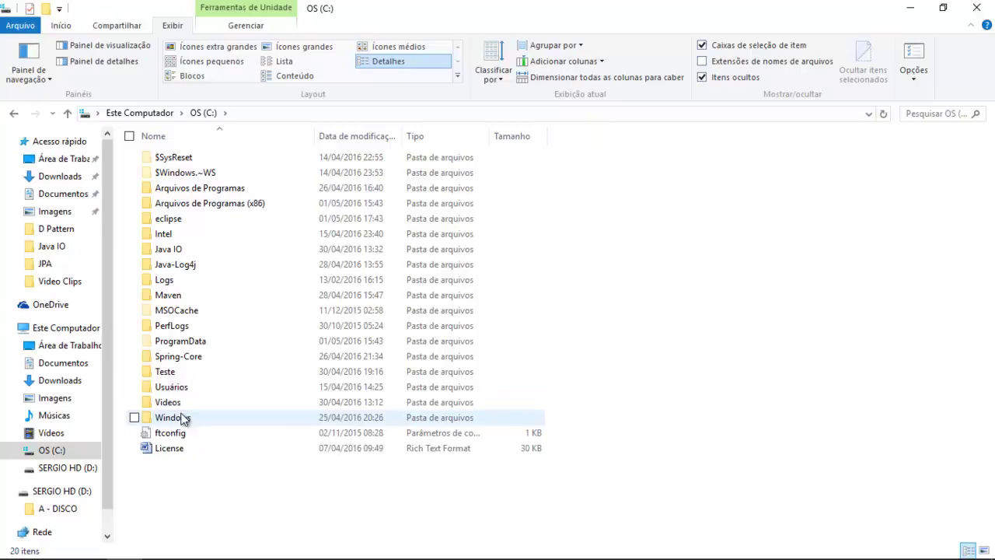
pyautogui.doubleClick(177, 255)
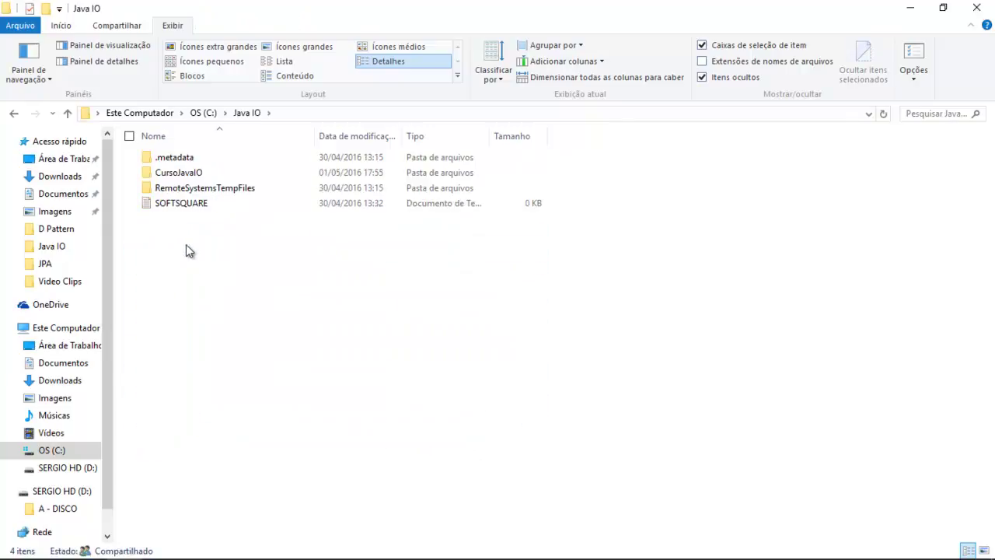
pyautogui.doubleClick(182, 175)
pyautogui.click(182, 176)
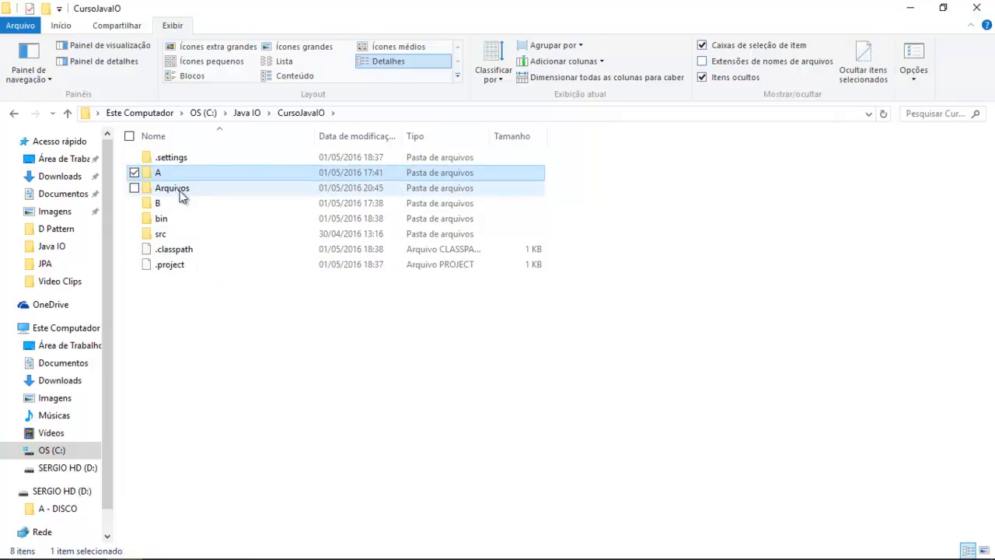
pyautogui.doubleClick(180, 194)
# - Paste the copied .git folder into Arquivos and move hiden-file into the pasted folder
pyautogui.rightClick(221, 288)
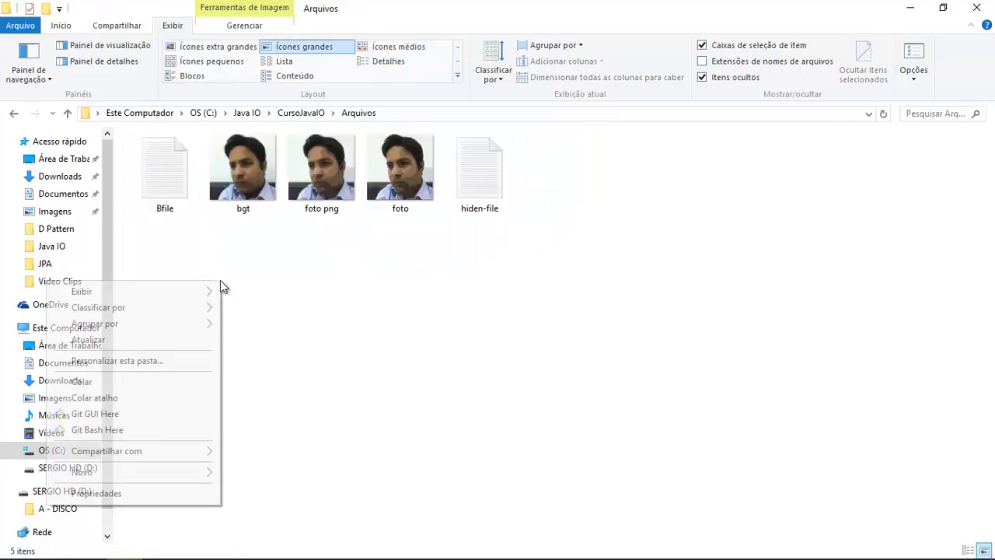
pyautogui.click(158, 381)
pyautogui.moveTo(558, 194); pyautogui.dragTo(160, 193)
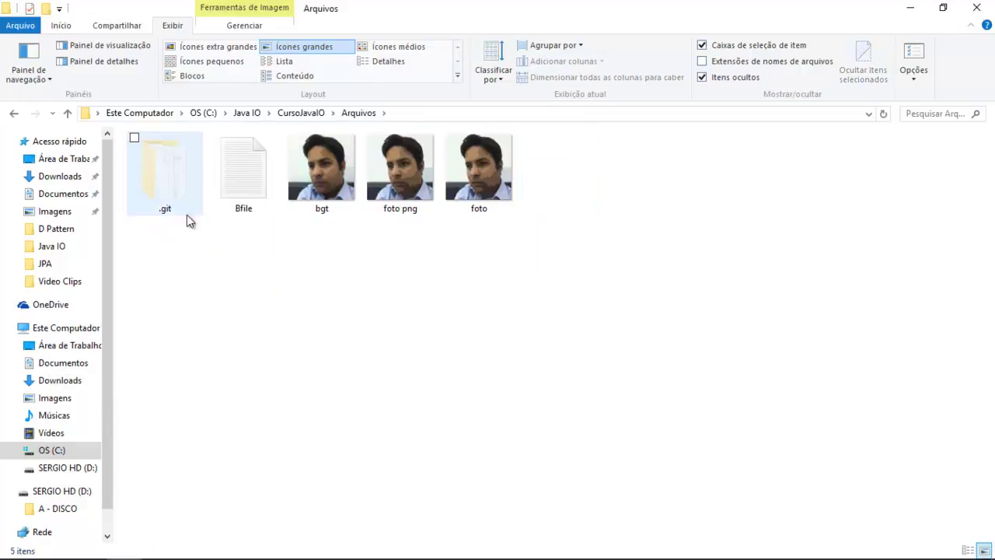
# - Switch to Eclipse, change the file path in FileHidenExemplo.java to "Arquivos/.git/hiden-file.txt" and save the class
pyautogui.click(231, 547)
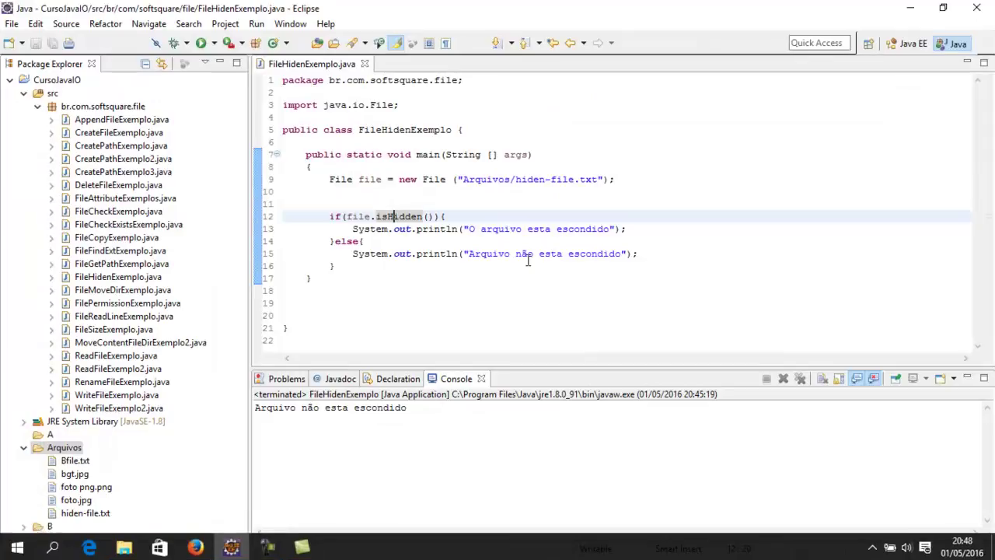
pyautogui.click(555, 219)
pyautogui.click(512, 180)
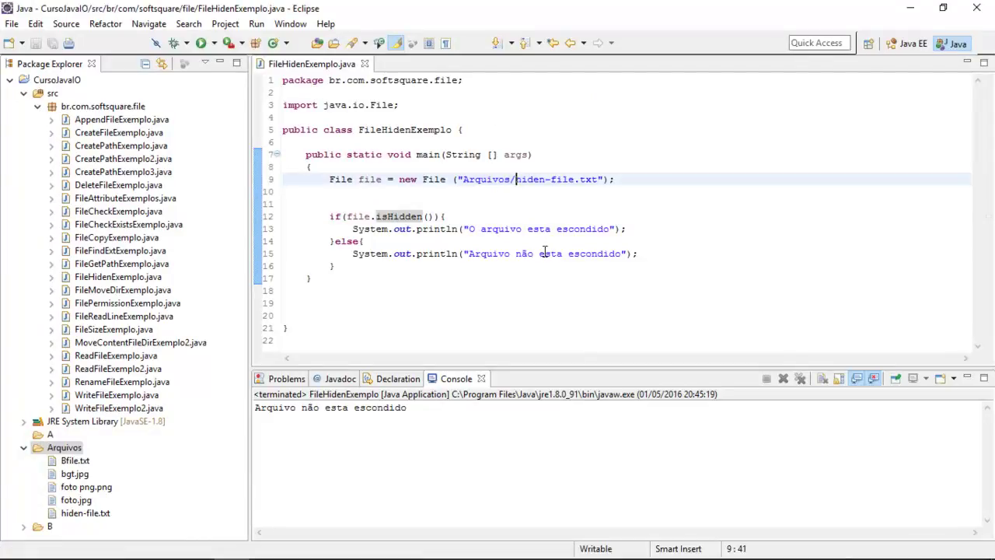
pyautogui.write('.git')
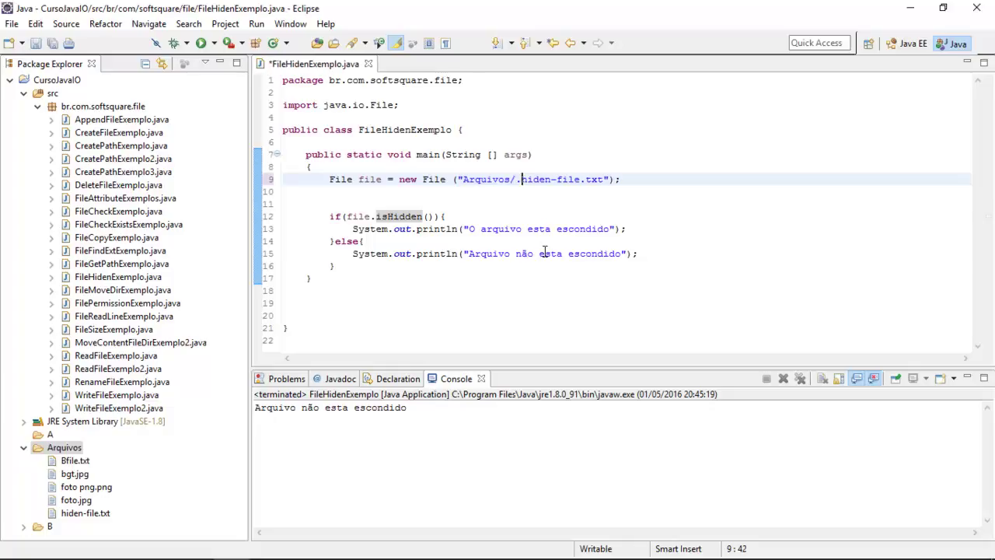
pyautogui.write('/')
pyautogui.hotkey('ctrl', 's')
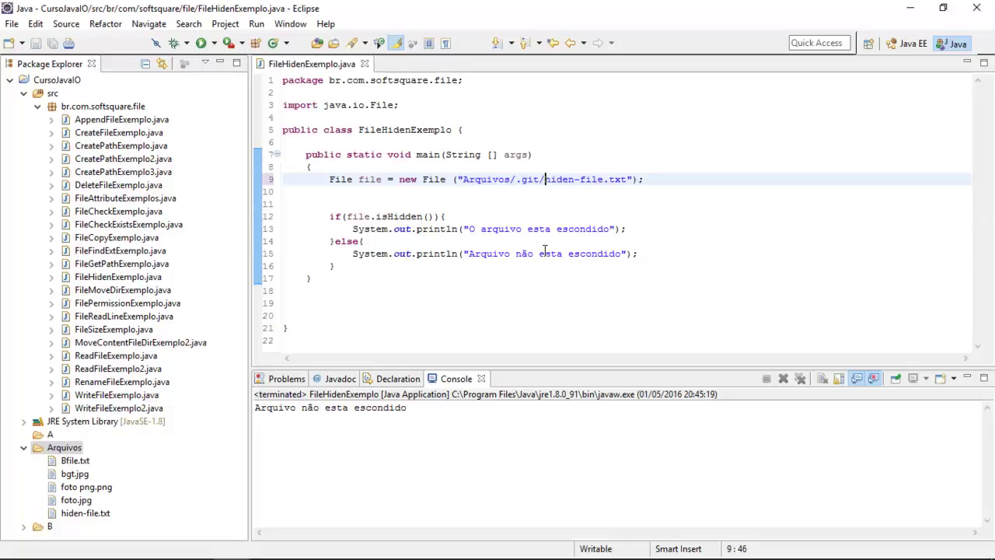
# - Run FileHidenExemplo to test isHidden on the file inside the .git folder
pyautogui.click(633, 186)
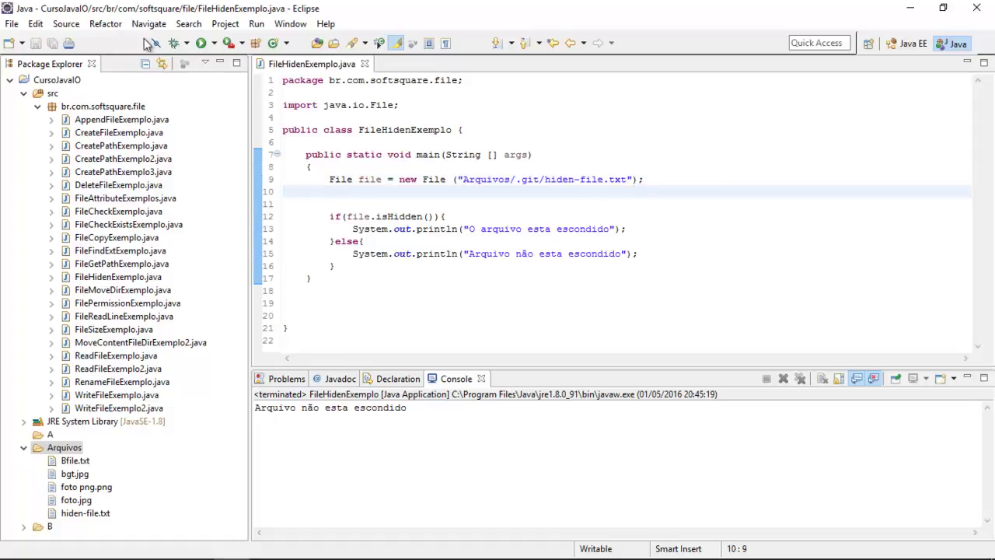
pyautogui.click(201, 43)
pyautogui.click(476, 241)
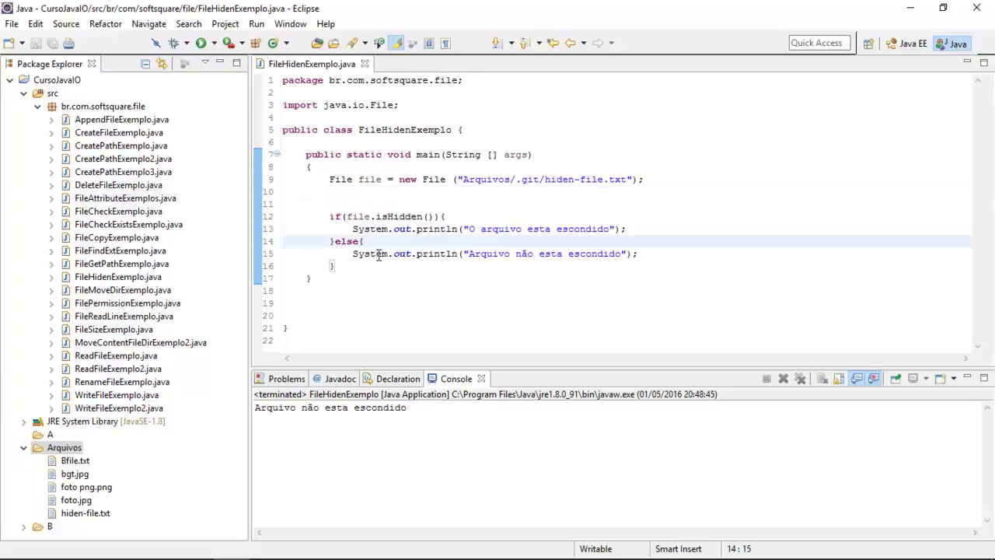
# - Delete the extra blank line above the isHidden if statement in FileHidenExemplo.java
pyautogui.click(459, 203)
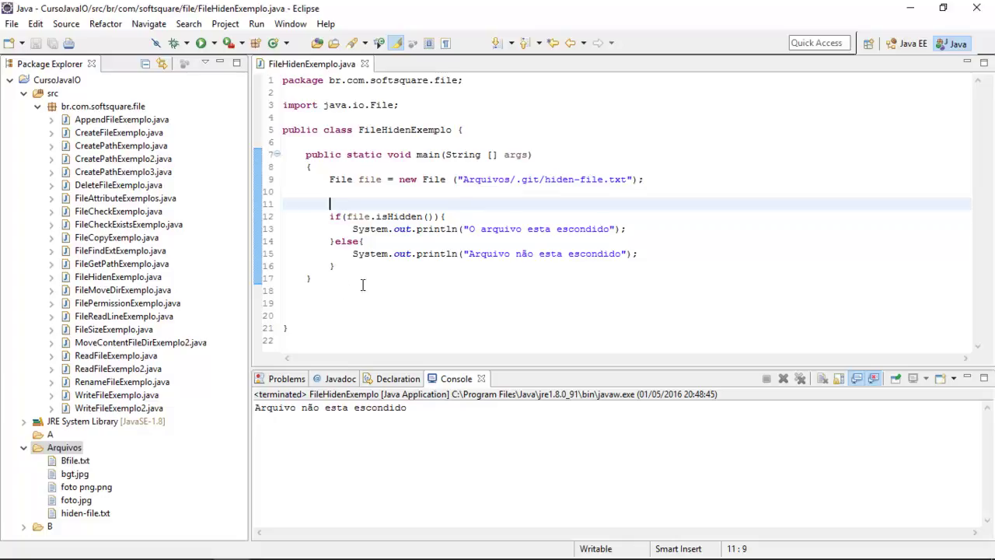
pyautogui.click(424, 279)
pyautogui.moveTo(384, 204); pyautogui.dragTo(226, 202)
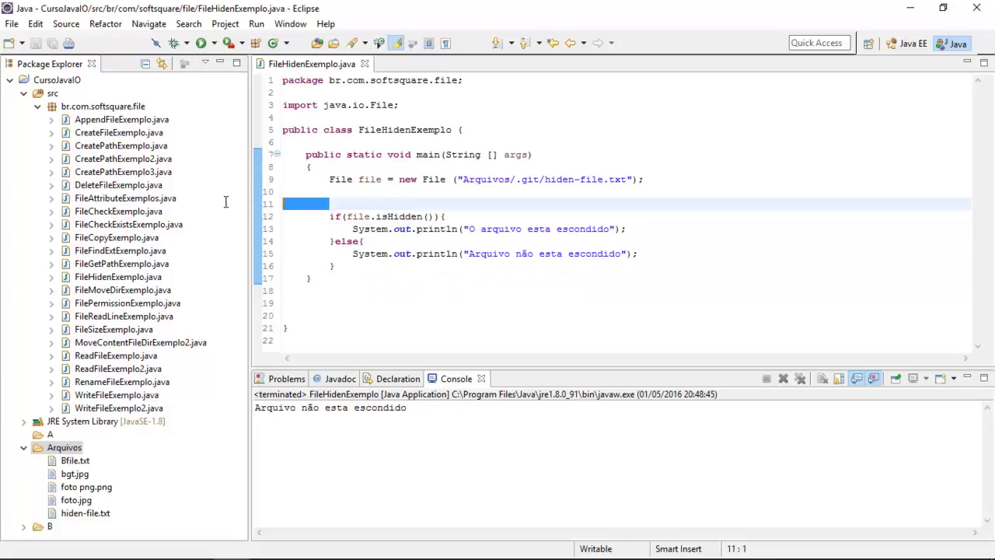
pyautogui.press('BackSpace')
pyautogui.press('BackSpace')
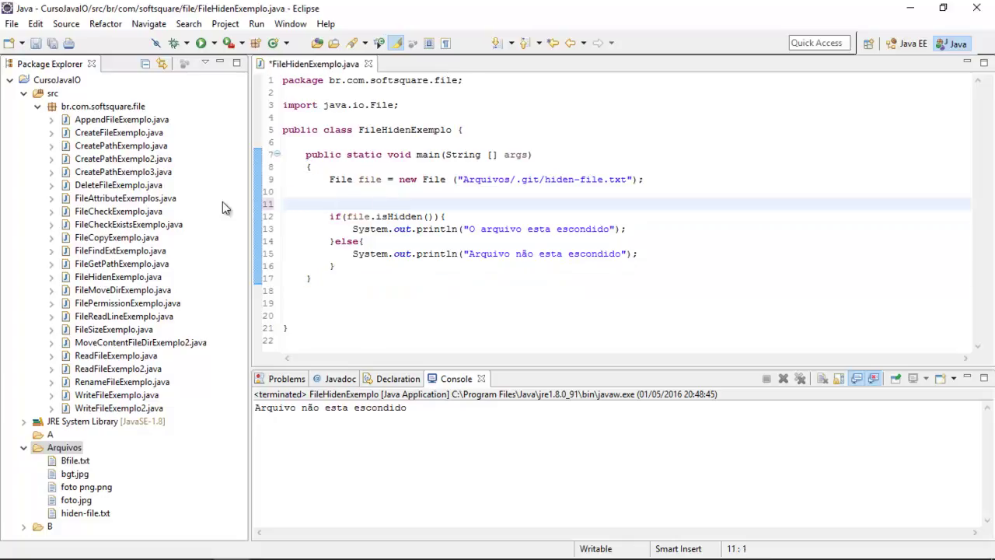
pyautogui.click(431, 223)
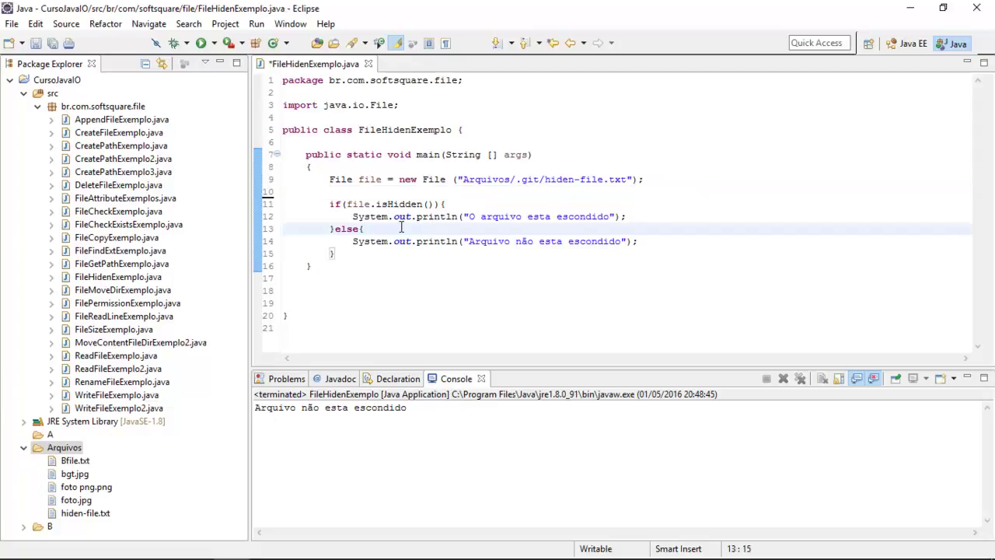
# - Refresh the contents of the Arquivos folder in the CursoJavaIO project tree, checking the hiden-file.txt entry
pyautogui.click(25, 447)
pyautogui.click(24, 449)
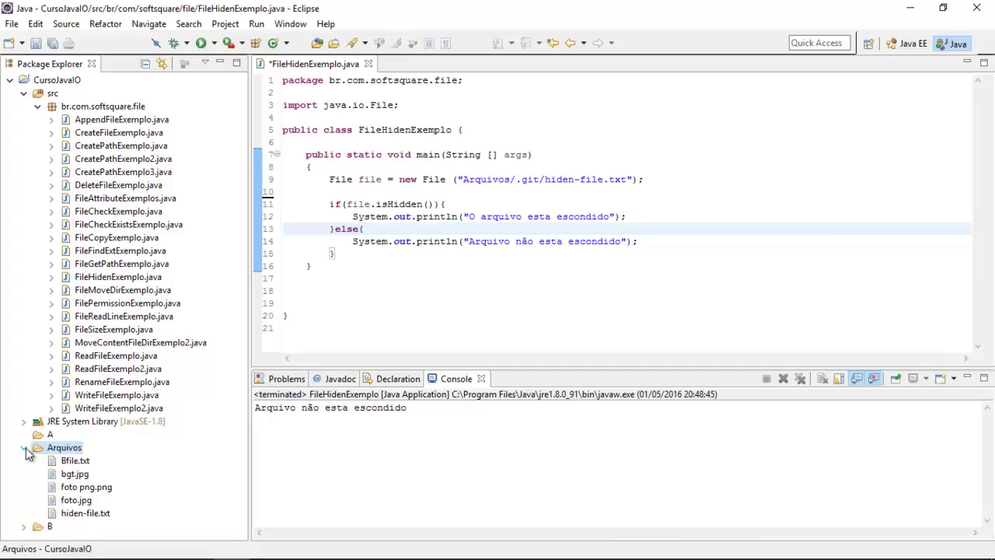
pyautogui.click(88, 514)
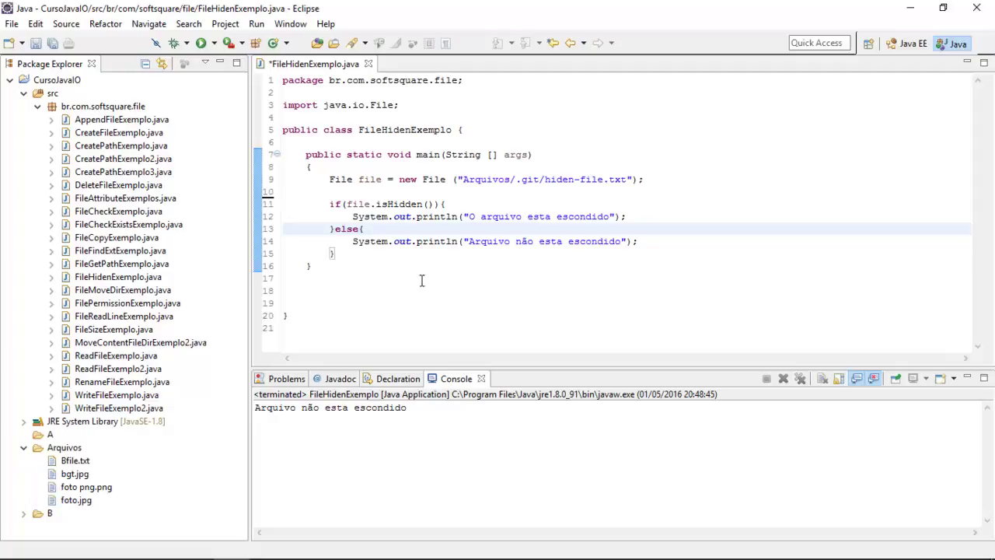
# - Remove the .git/ part from the file path so that it reads "Arquivos/hiden-file.txt"
pyautogui.click(545, 179)
pyautogui.press('BackSpace')
pyautogui.press('BackSpace')
pyautogui.press('BackSpace')
pyautogui.press('BackSpace')
pyautogui.press('BackSpace')
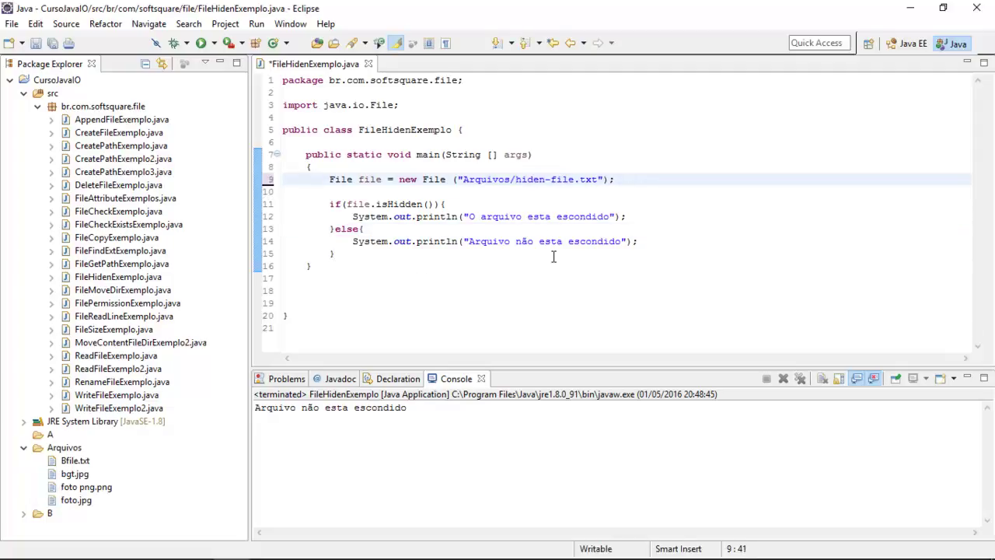
# - Save the edited class and run FileHidenExemplo again with the path directly in Arquivos
pyautogui.click(201, 43)
pyautogui.click(498, 347)
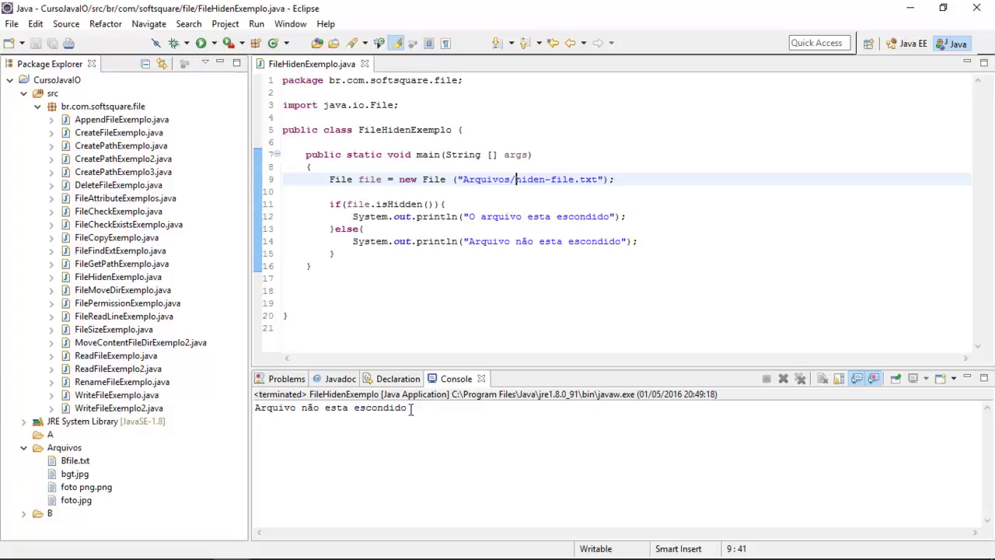
pyautogui.click(487, 251)
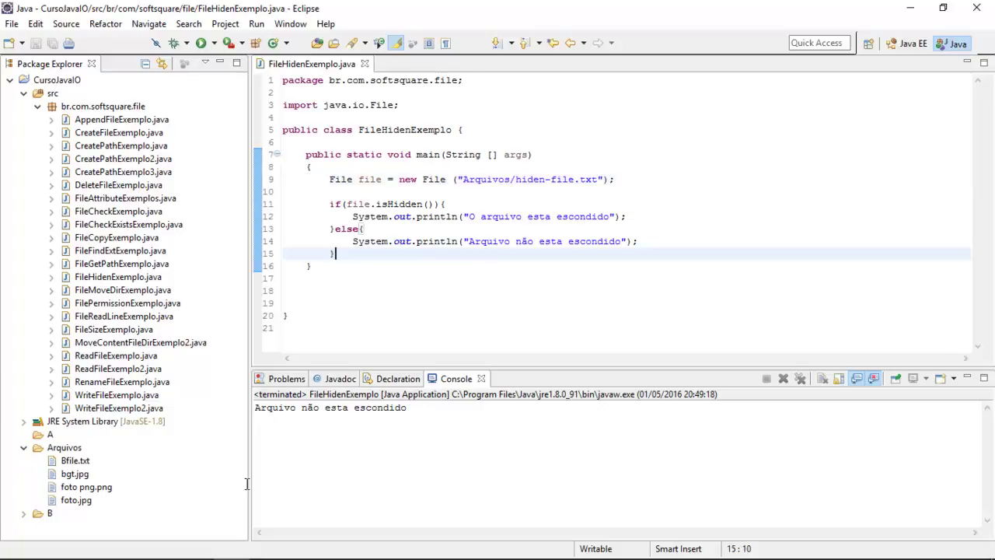
# - Review the isHidden condition and its two println branches, and return to the Arquivos folder in File Explorer
pyautogui.doubleClick(643, 268)
pyautogui.click(456, 241)
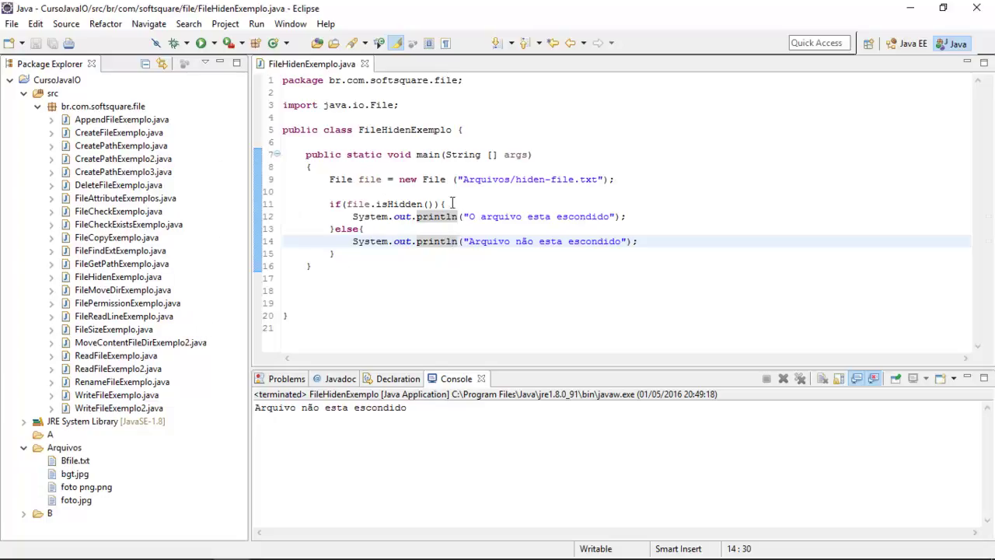
pyautogui.tripleClick(401, 203)
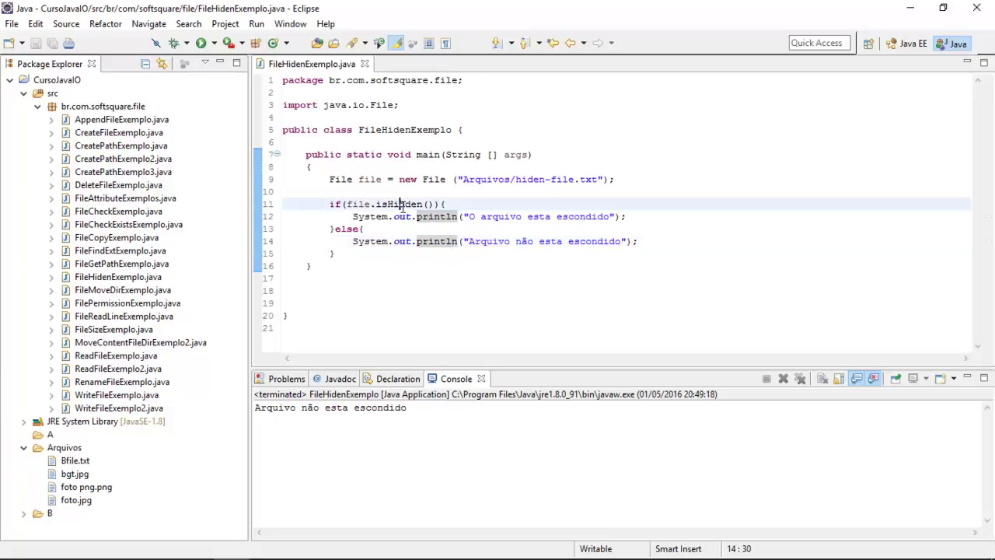
pyautogui.doubleClick(401, 241)
pyautogui.click(458, 241)
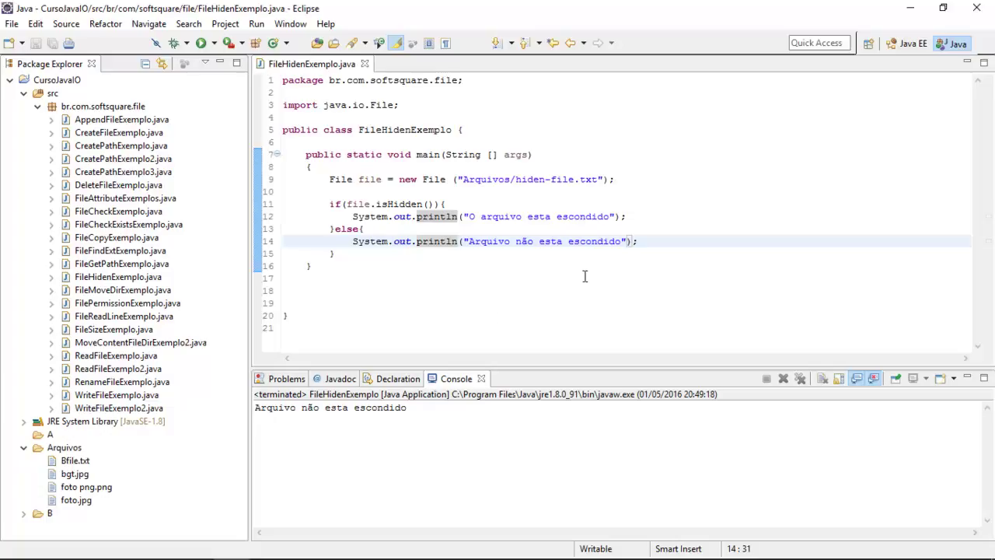
pyautogui.click(910, 8)
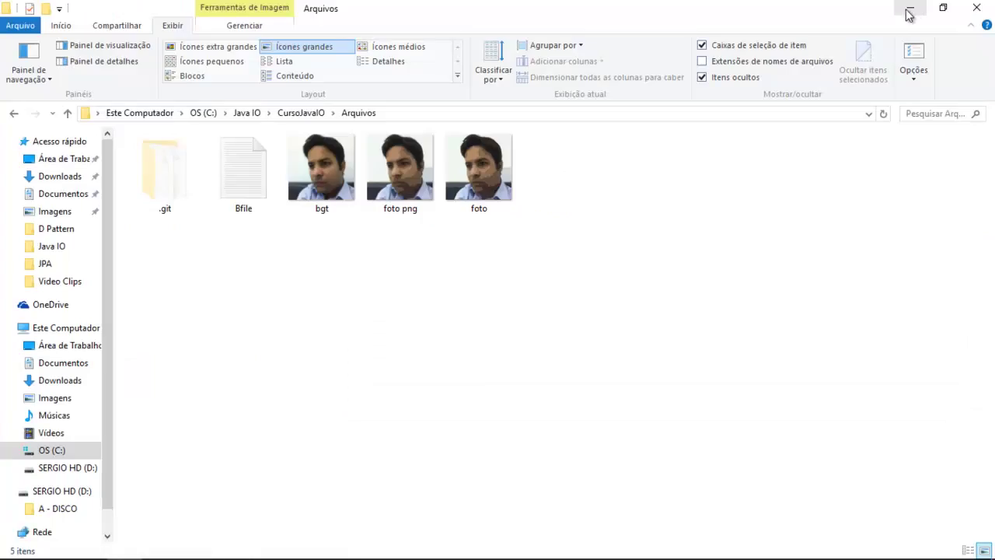